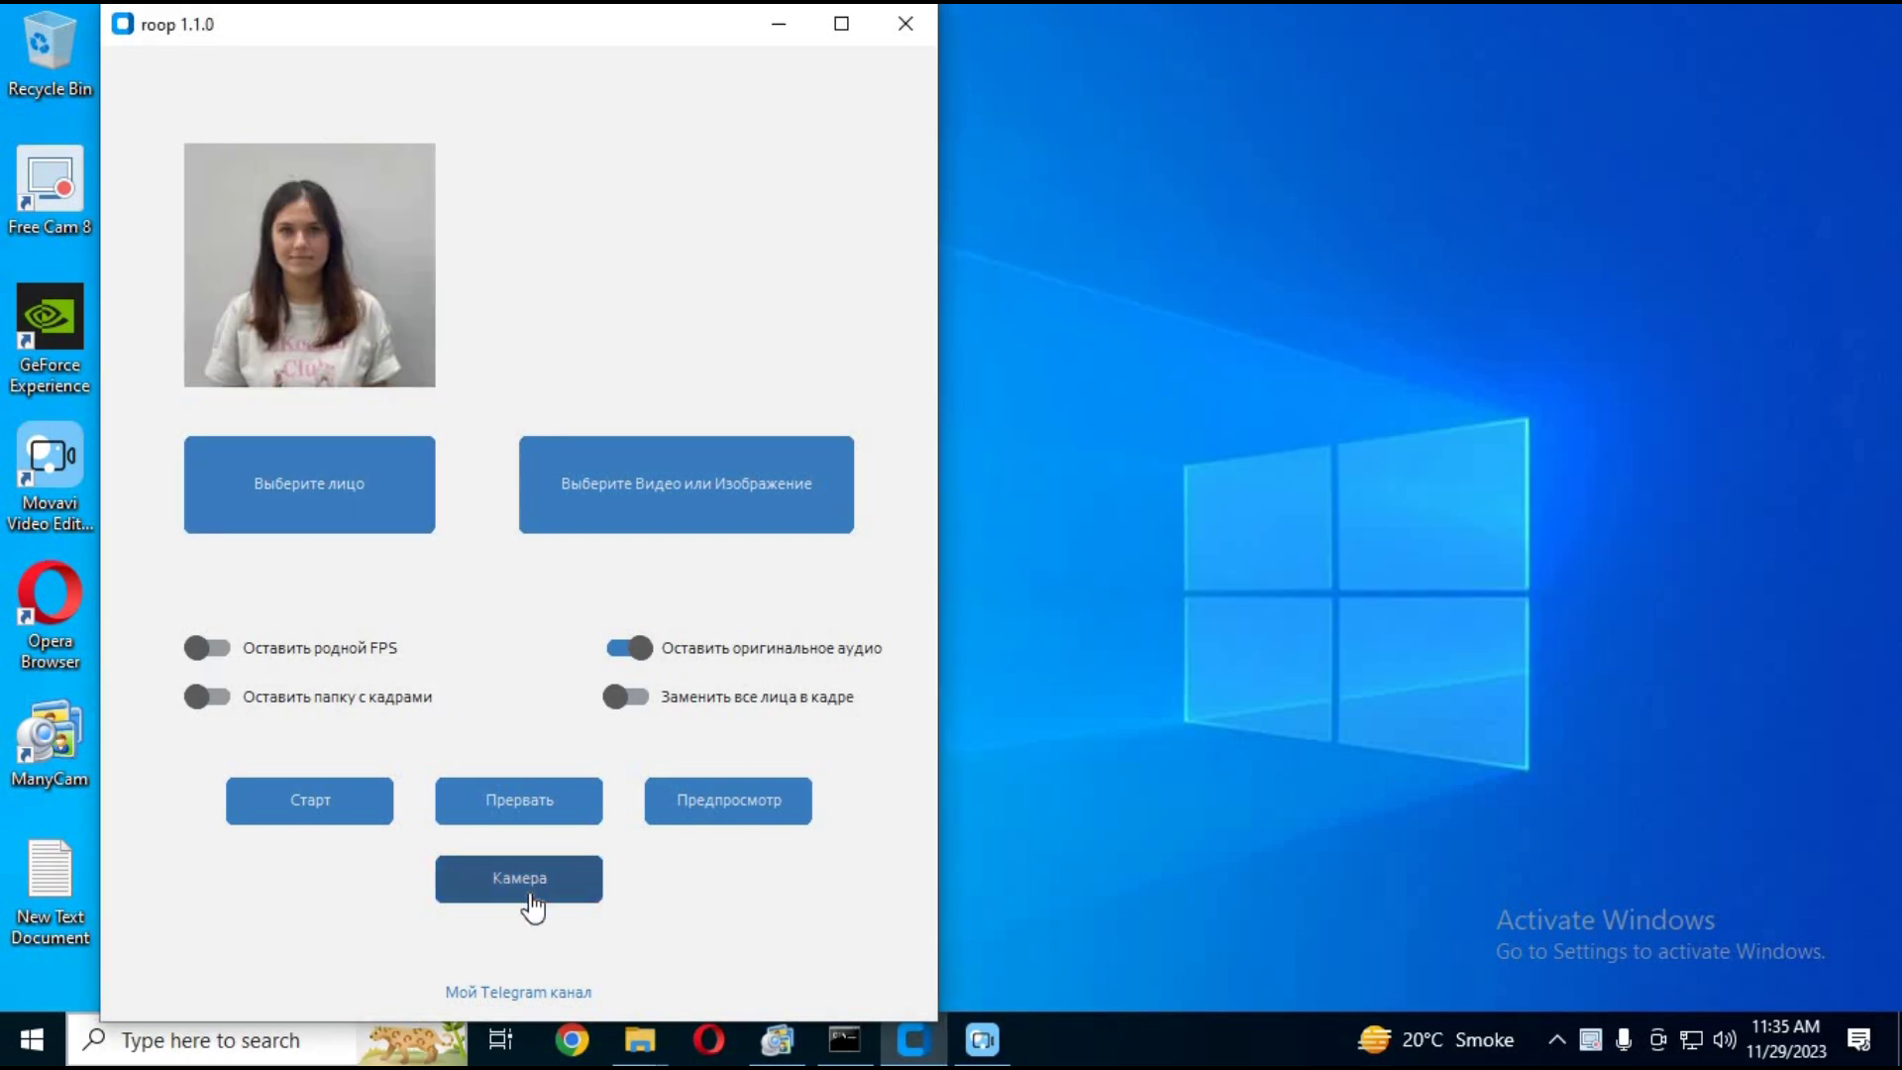
- Start the webcam Preview, restart it with the blonde woman's face, and move it right
left_click(519, 879)
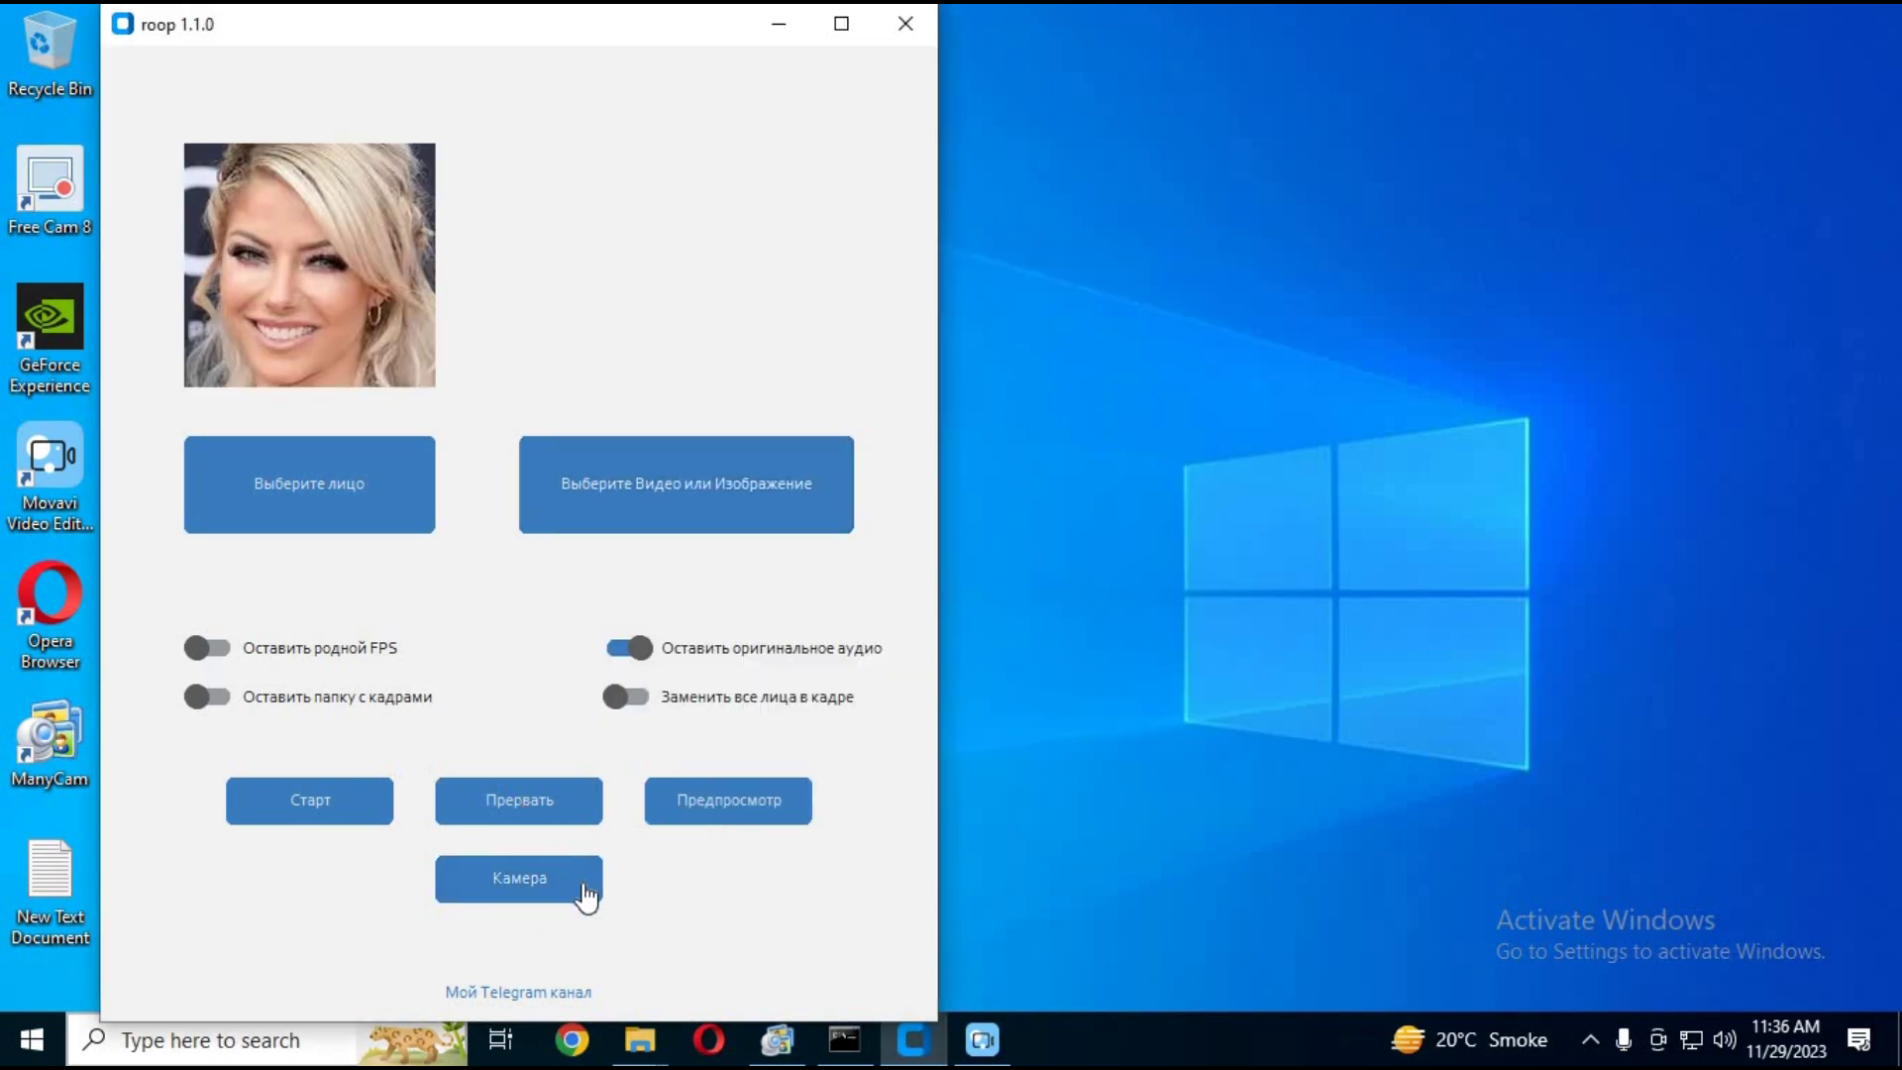
left_click(587, 887)
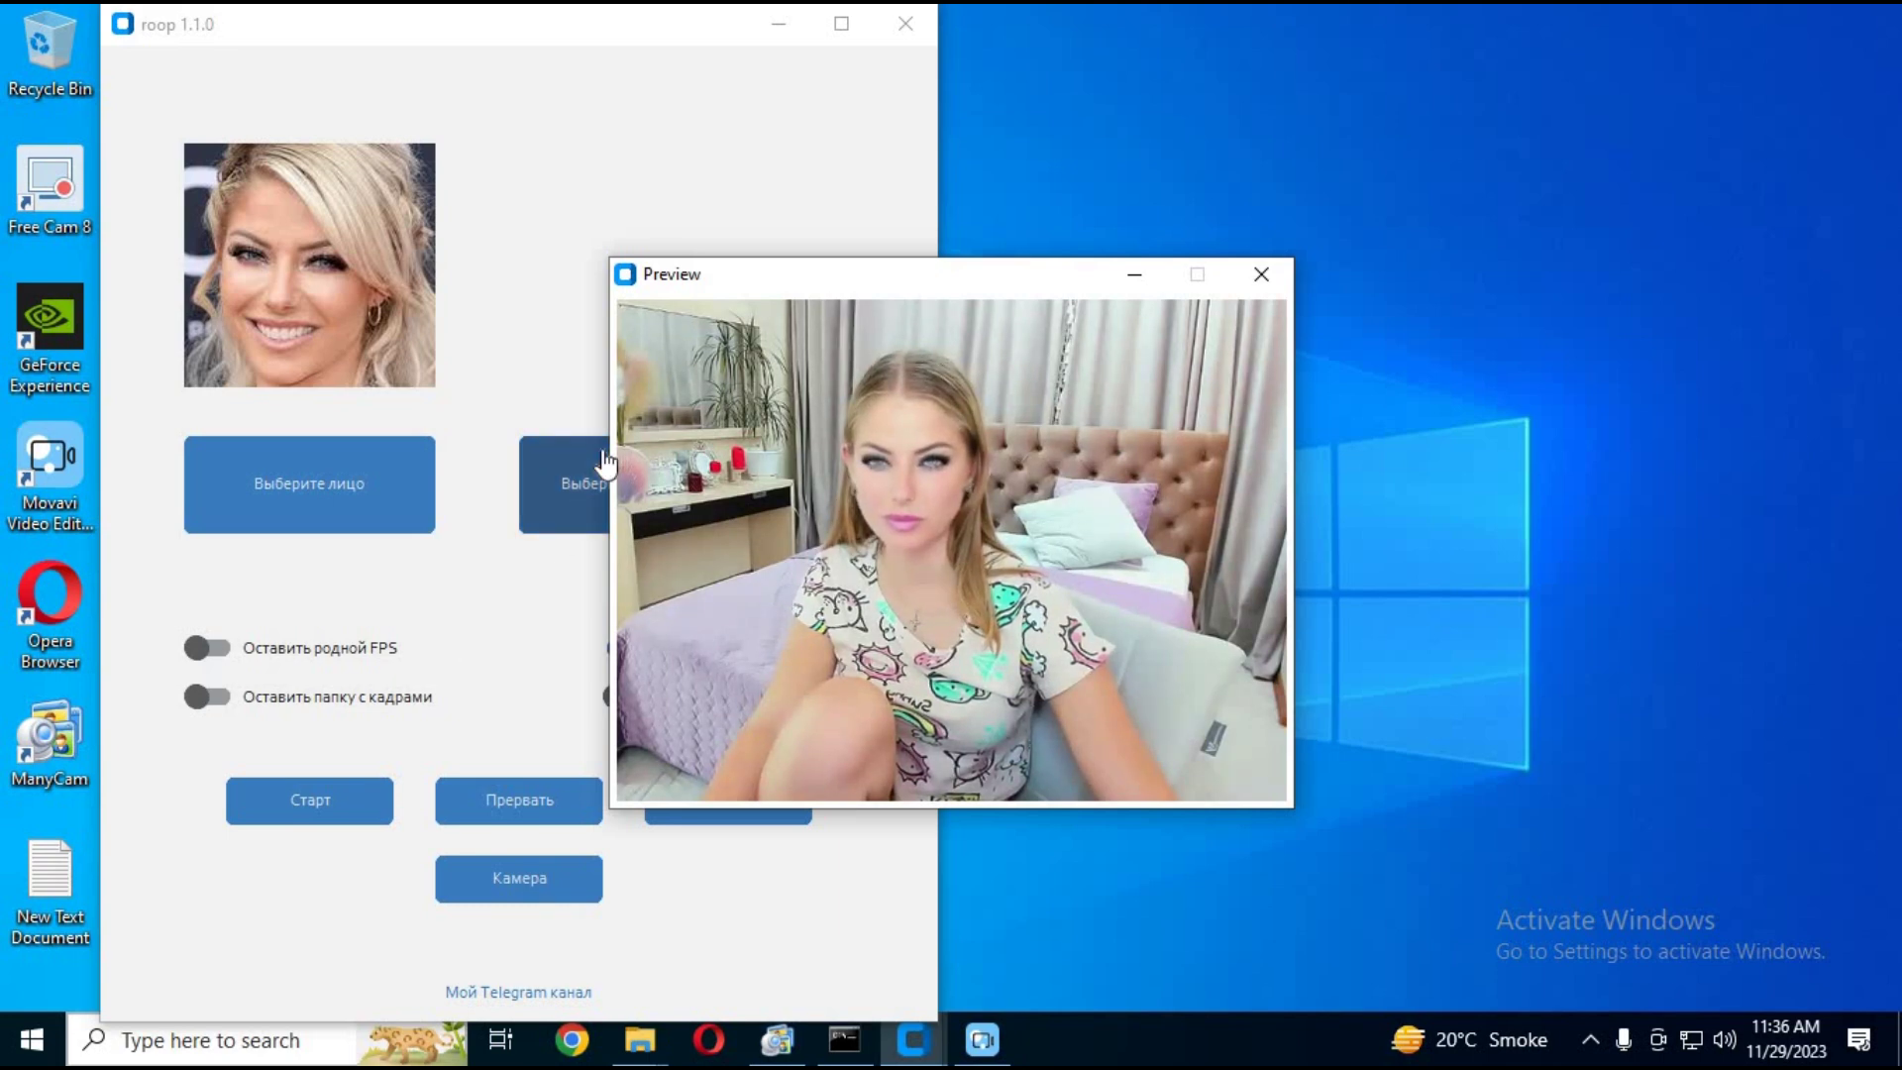
left_click_drag(877, 281, 1365, 198)
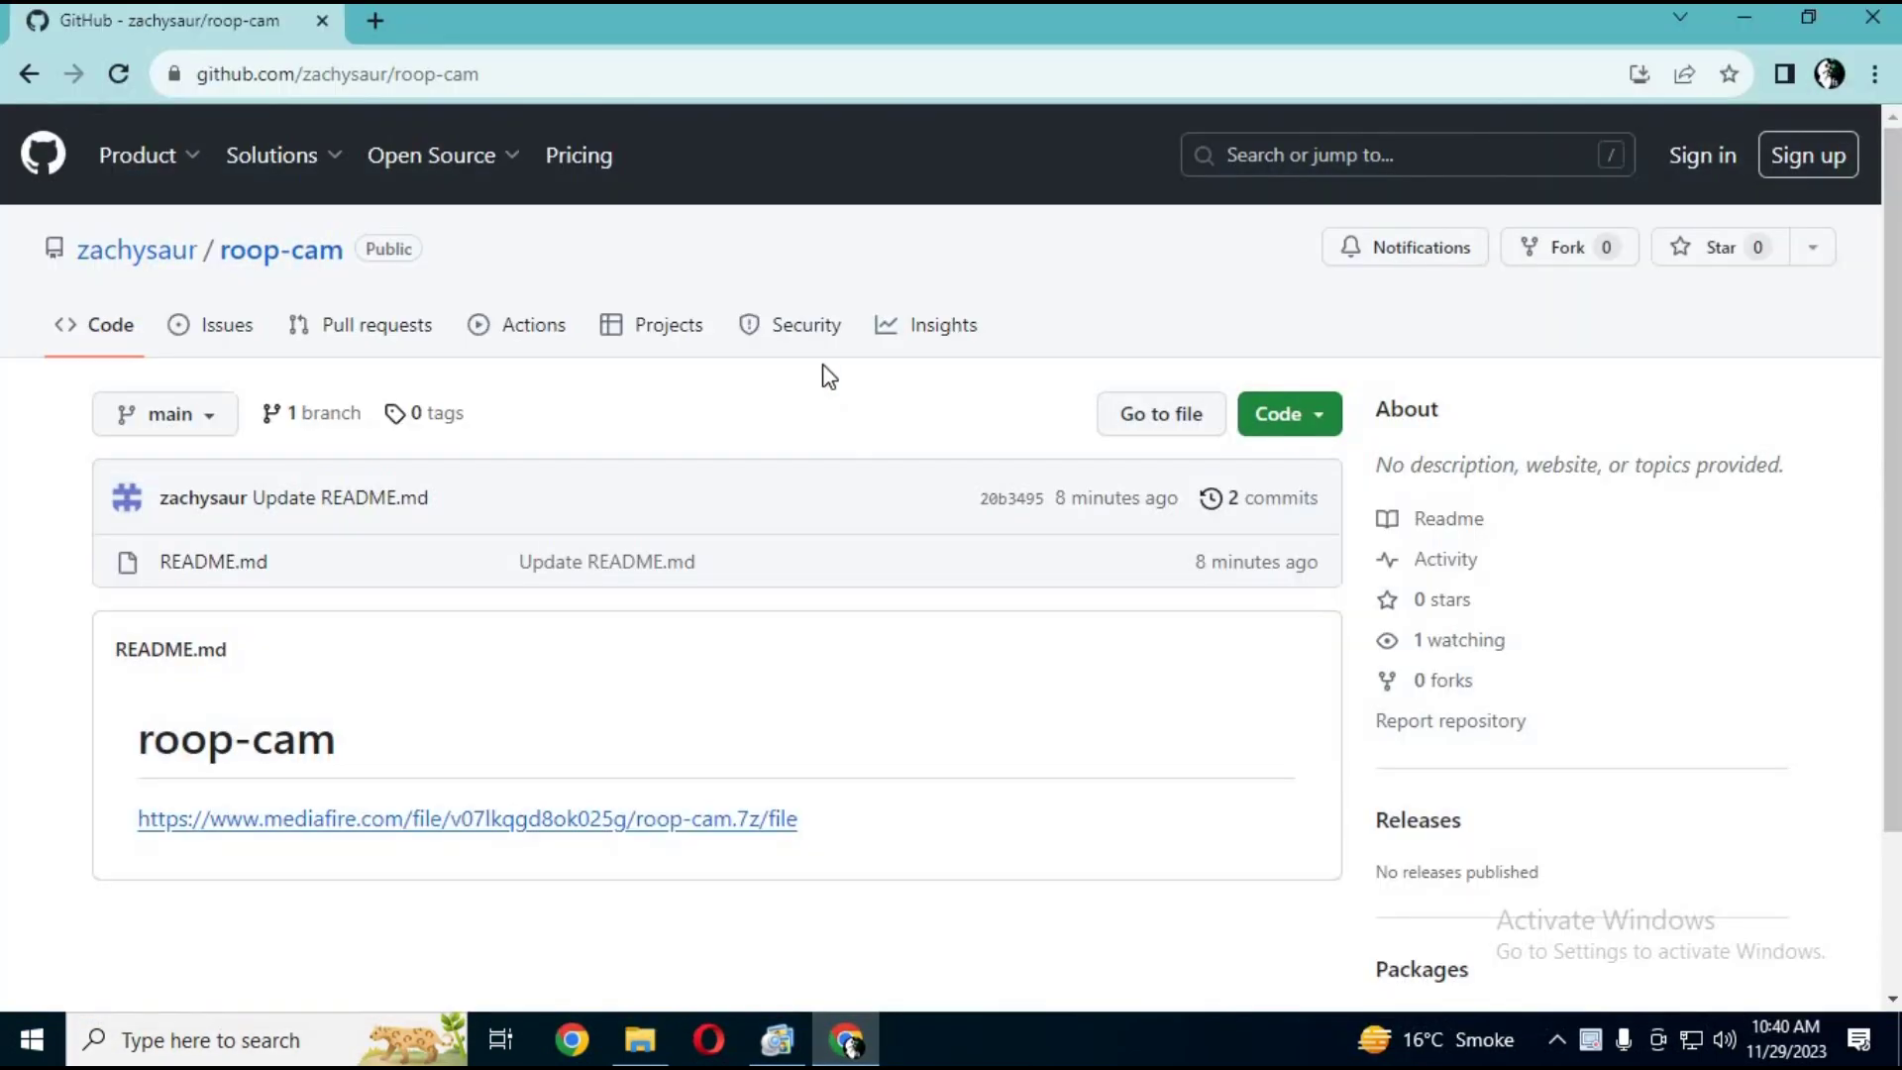
- Follow the README's mediafire.com link to the roop-cam.7z download page
left_click(564, 78)
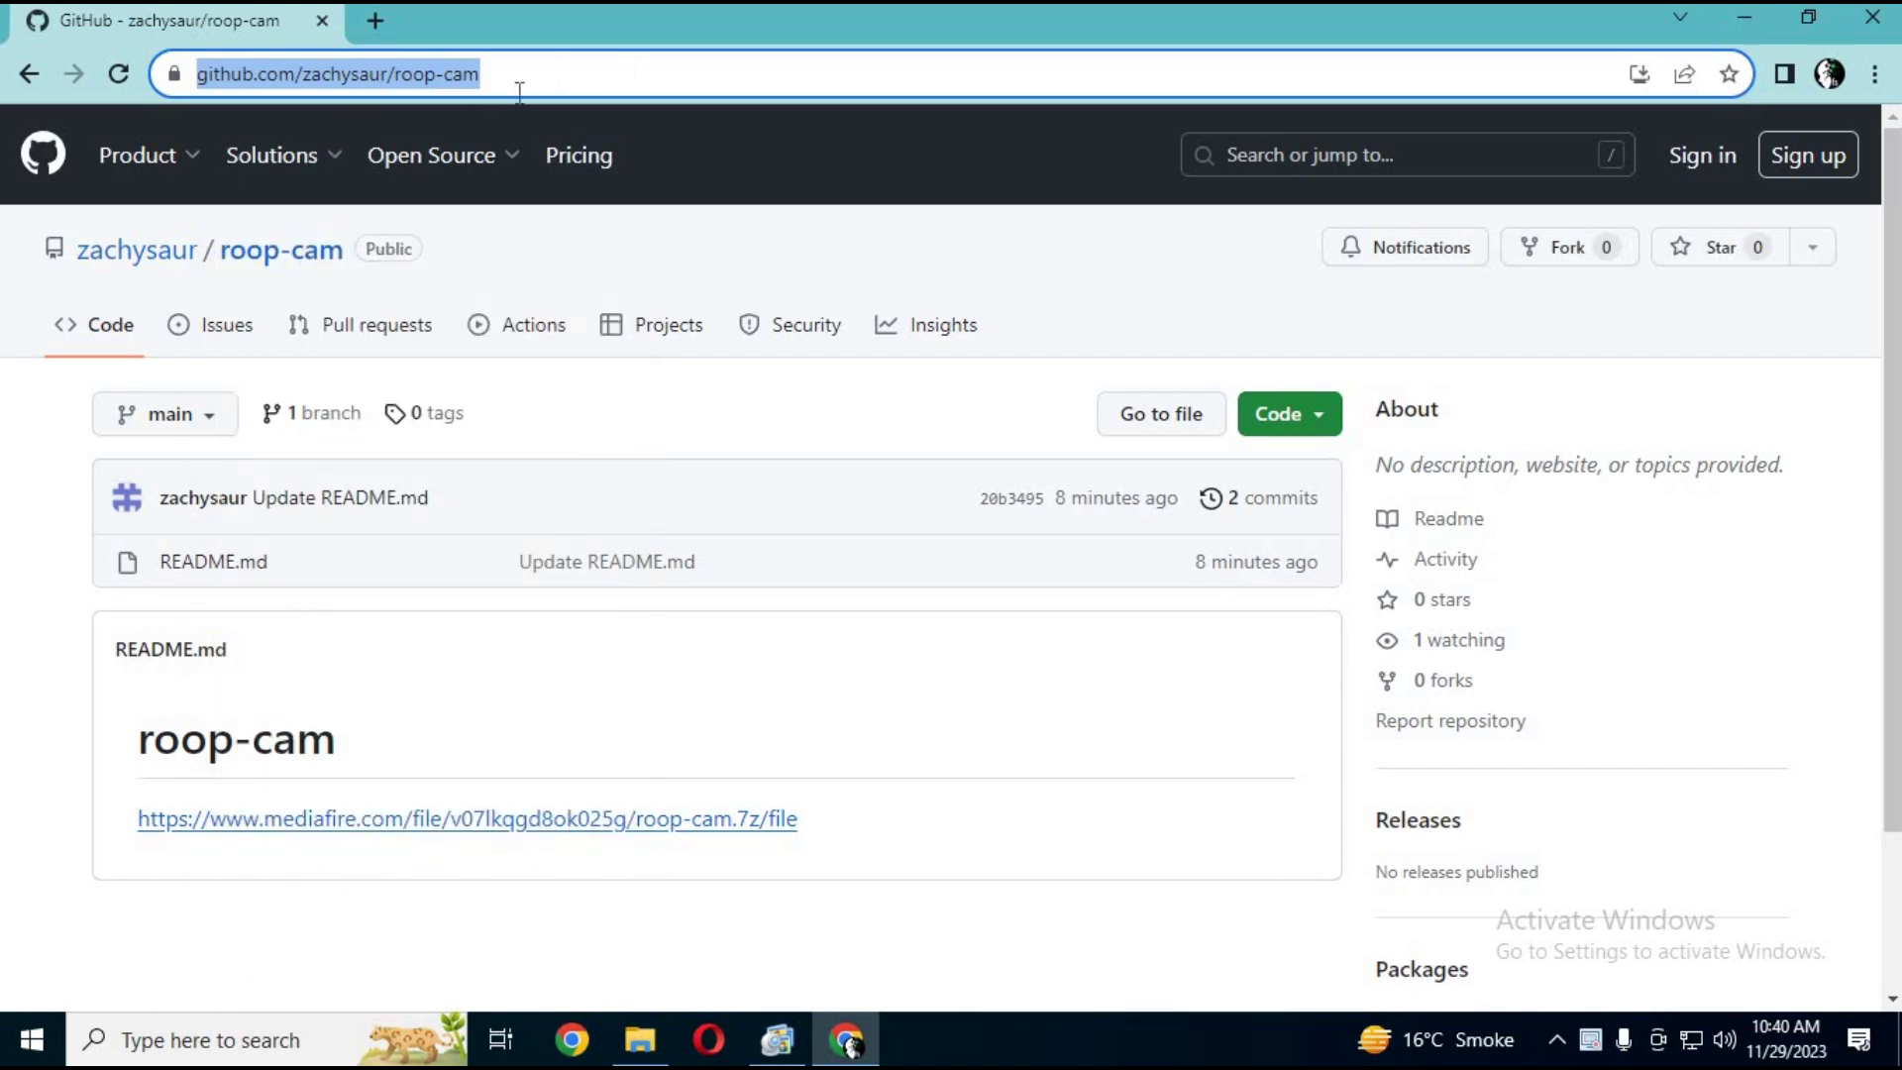
left_click(741, 823)
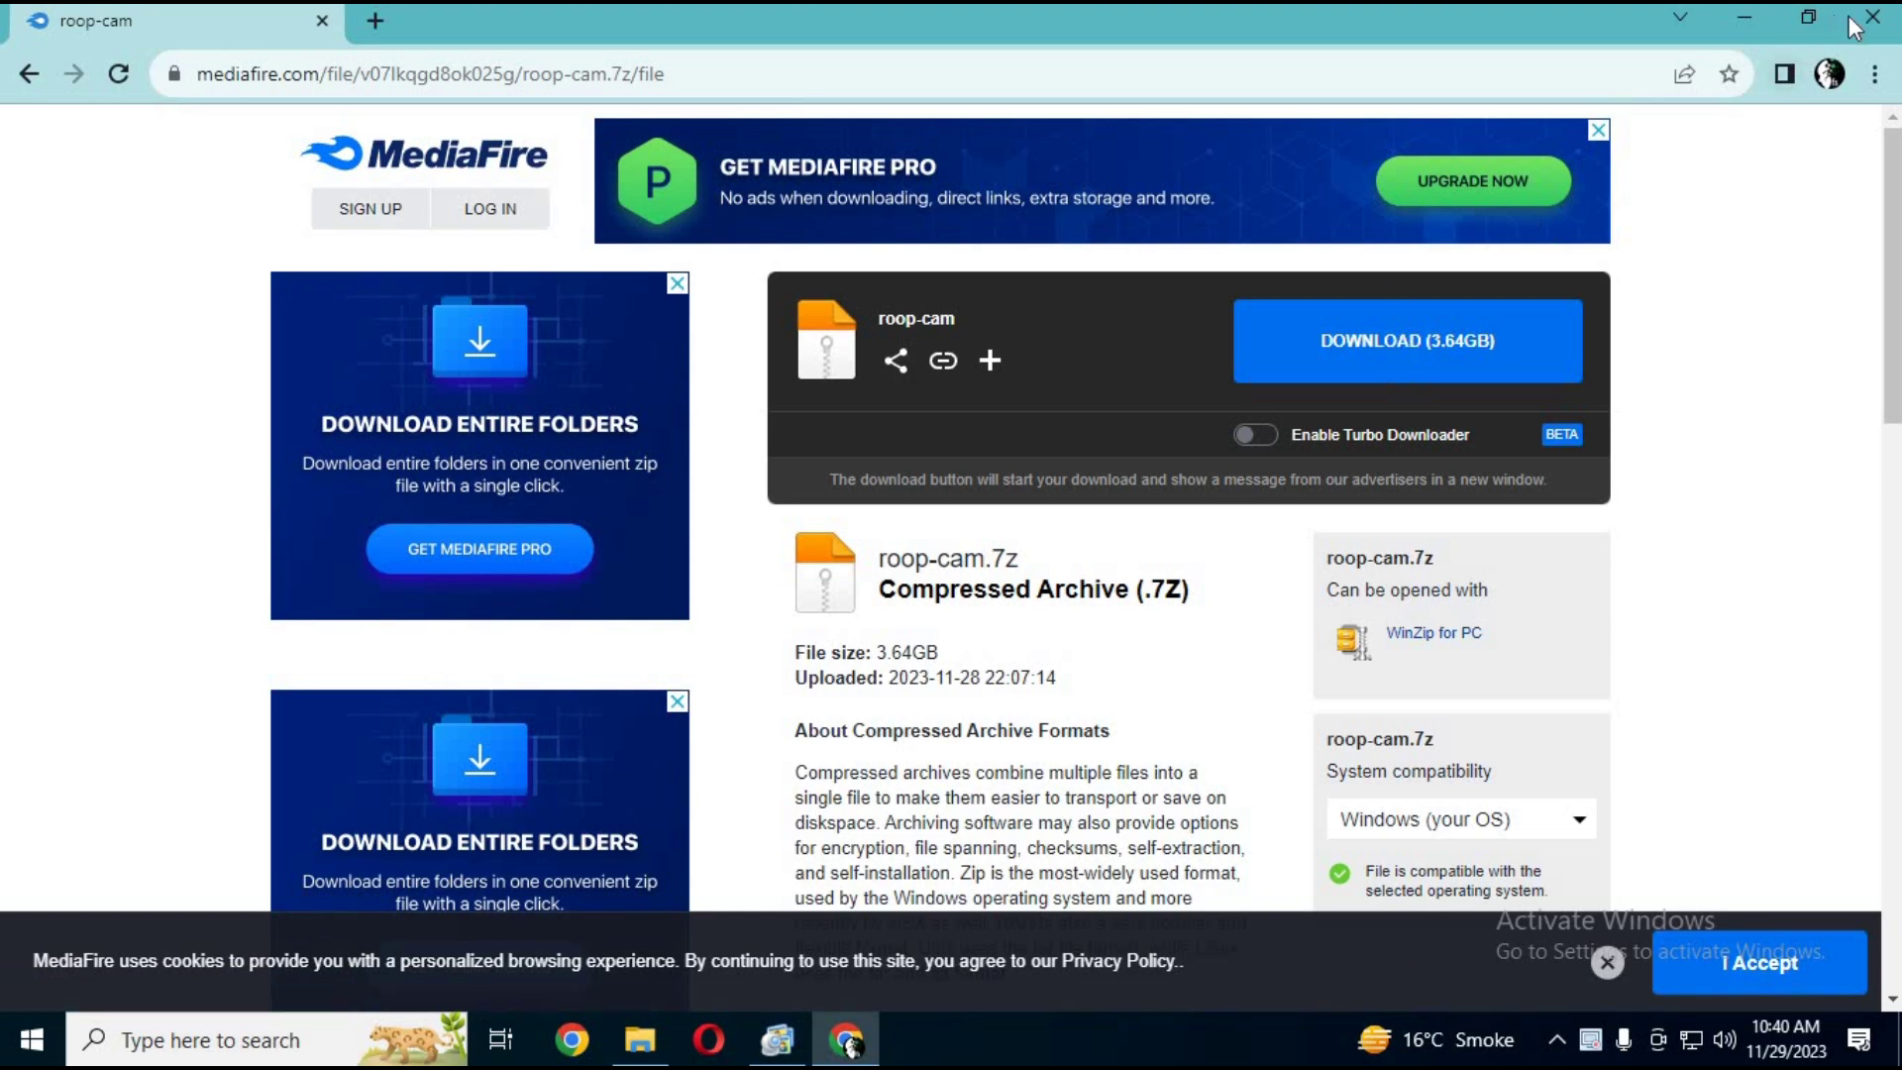
- Close Chrome, extract roop-cam.7z in Downloads with Extract Here, and open the roop-cam folder
left_click(1866, 21)
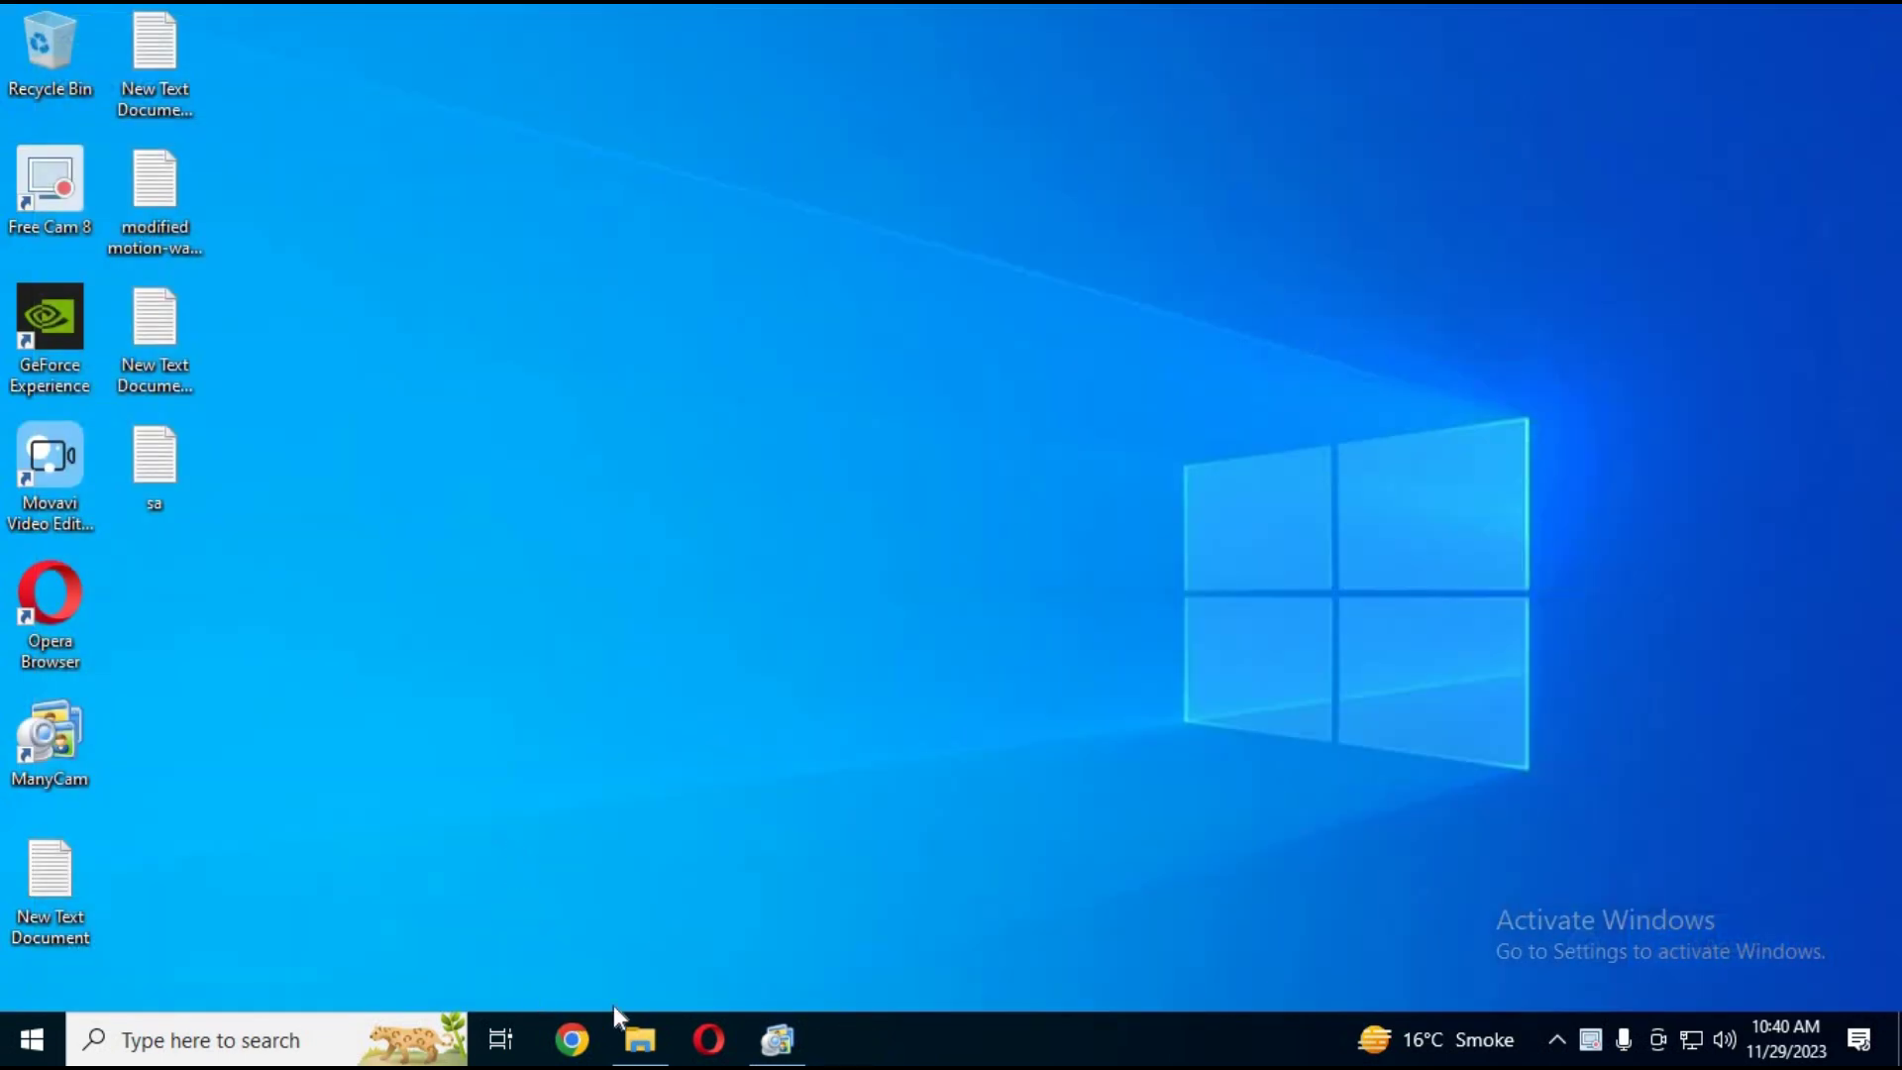
left_click(639, 1039)
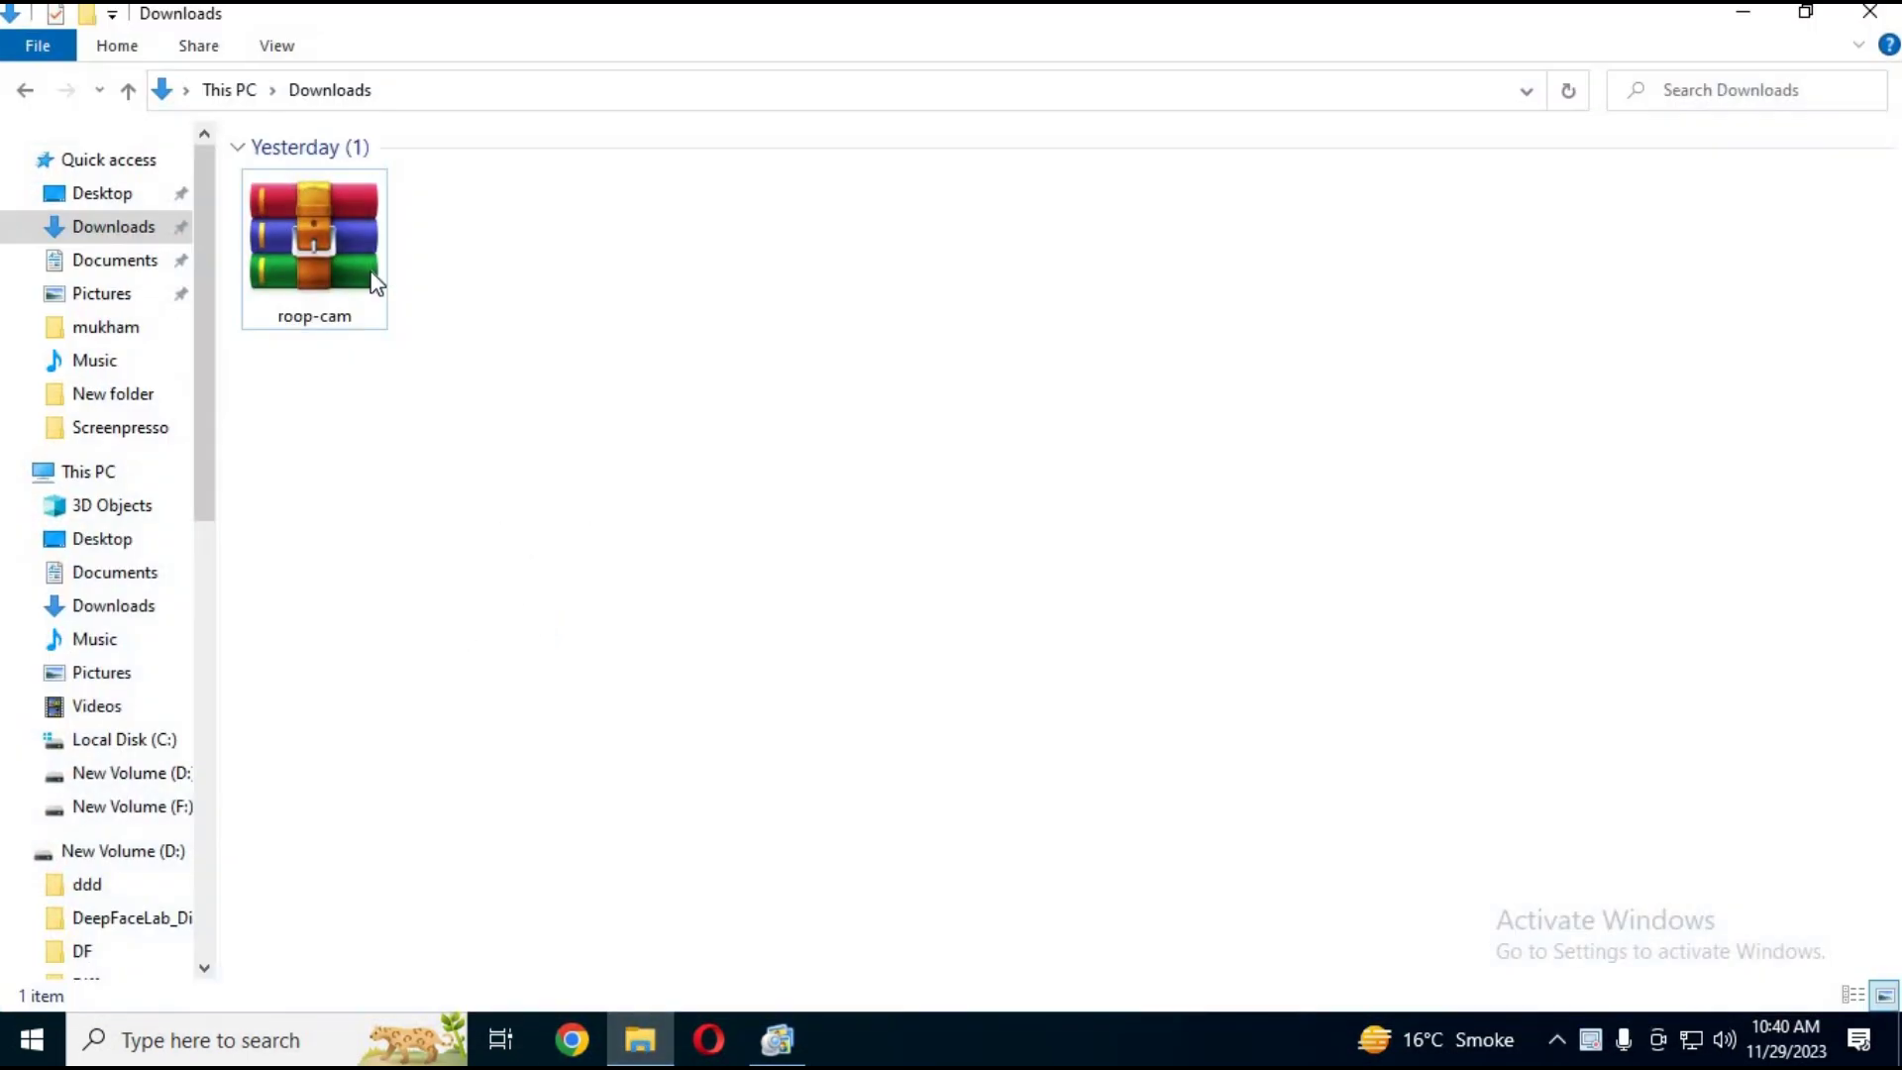
left_click(375, 282)
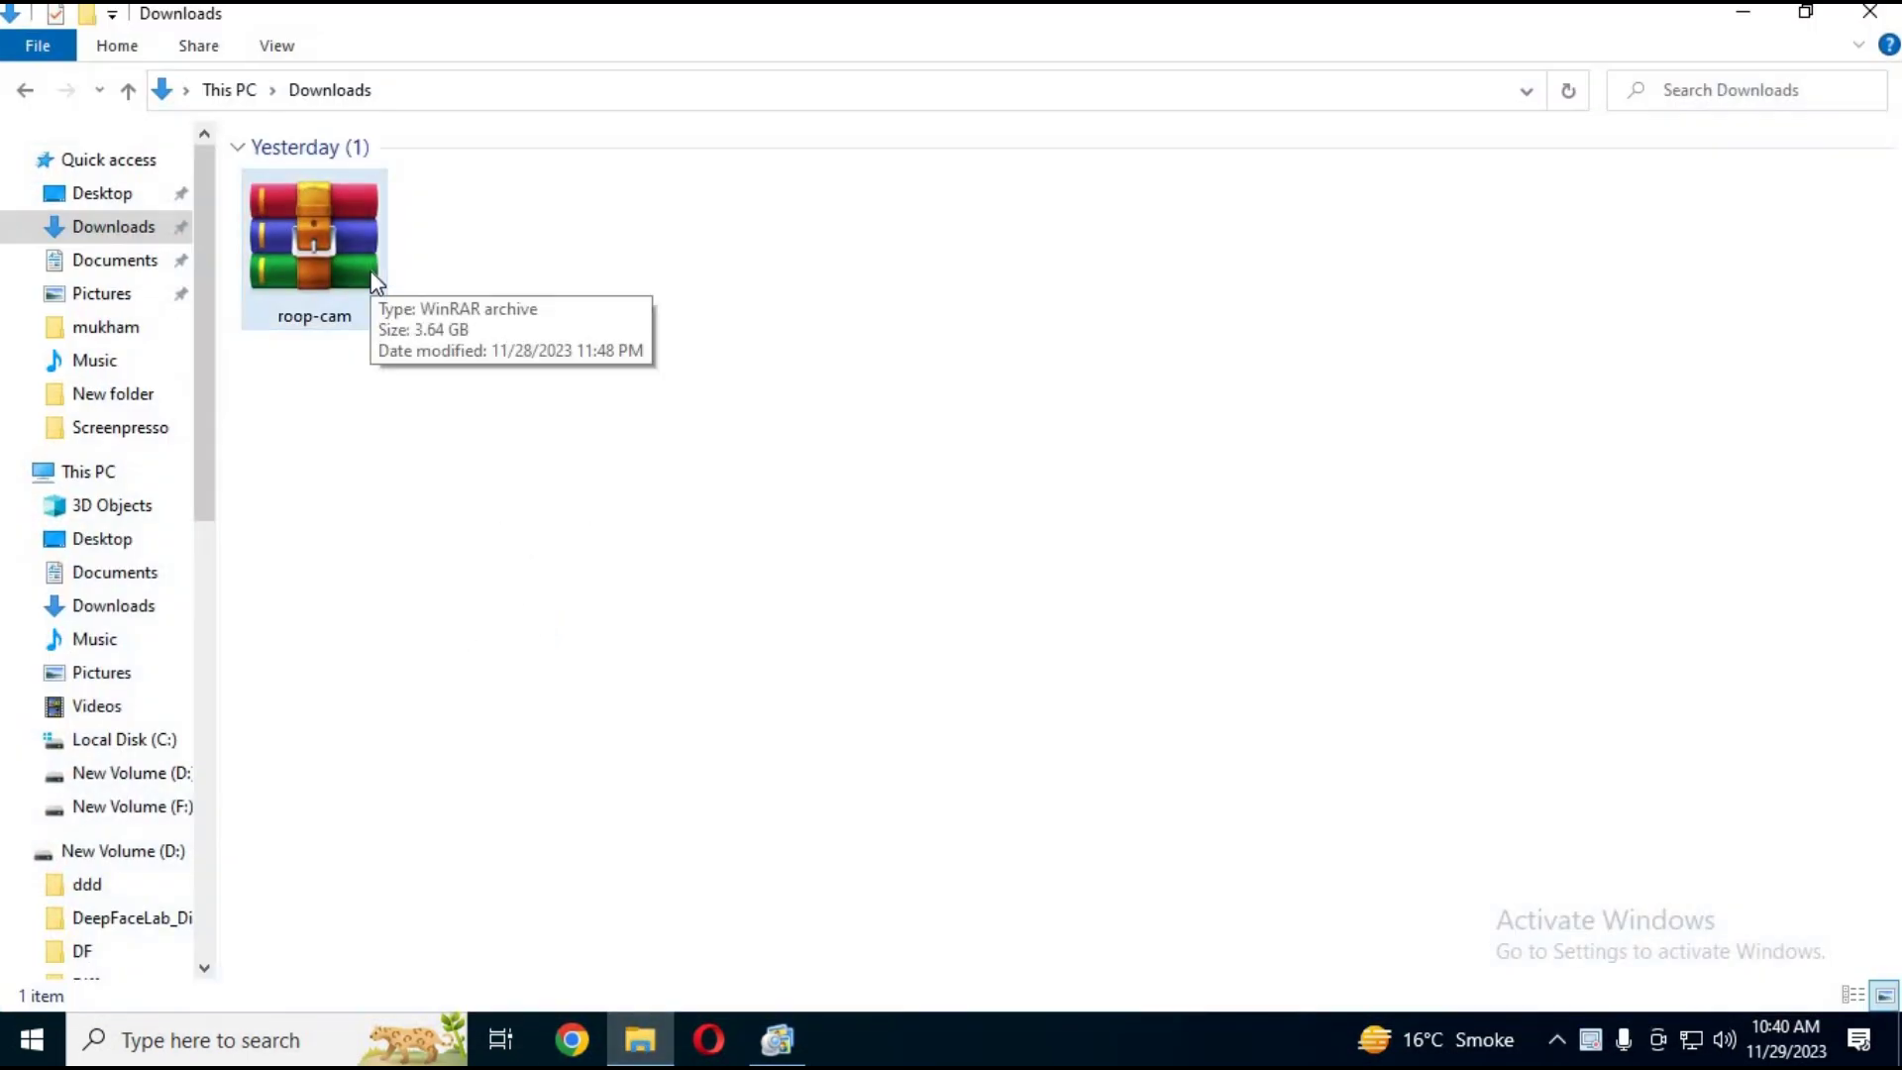
right_click(376, 276)
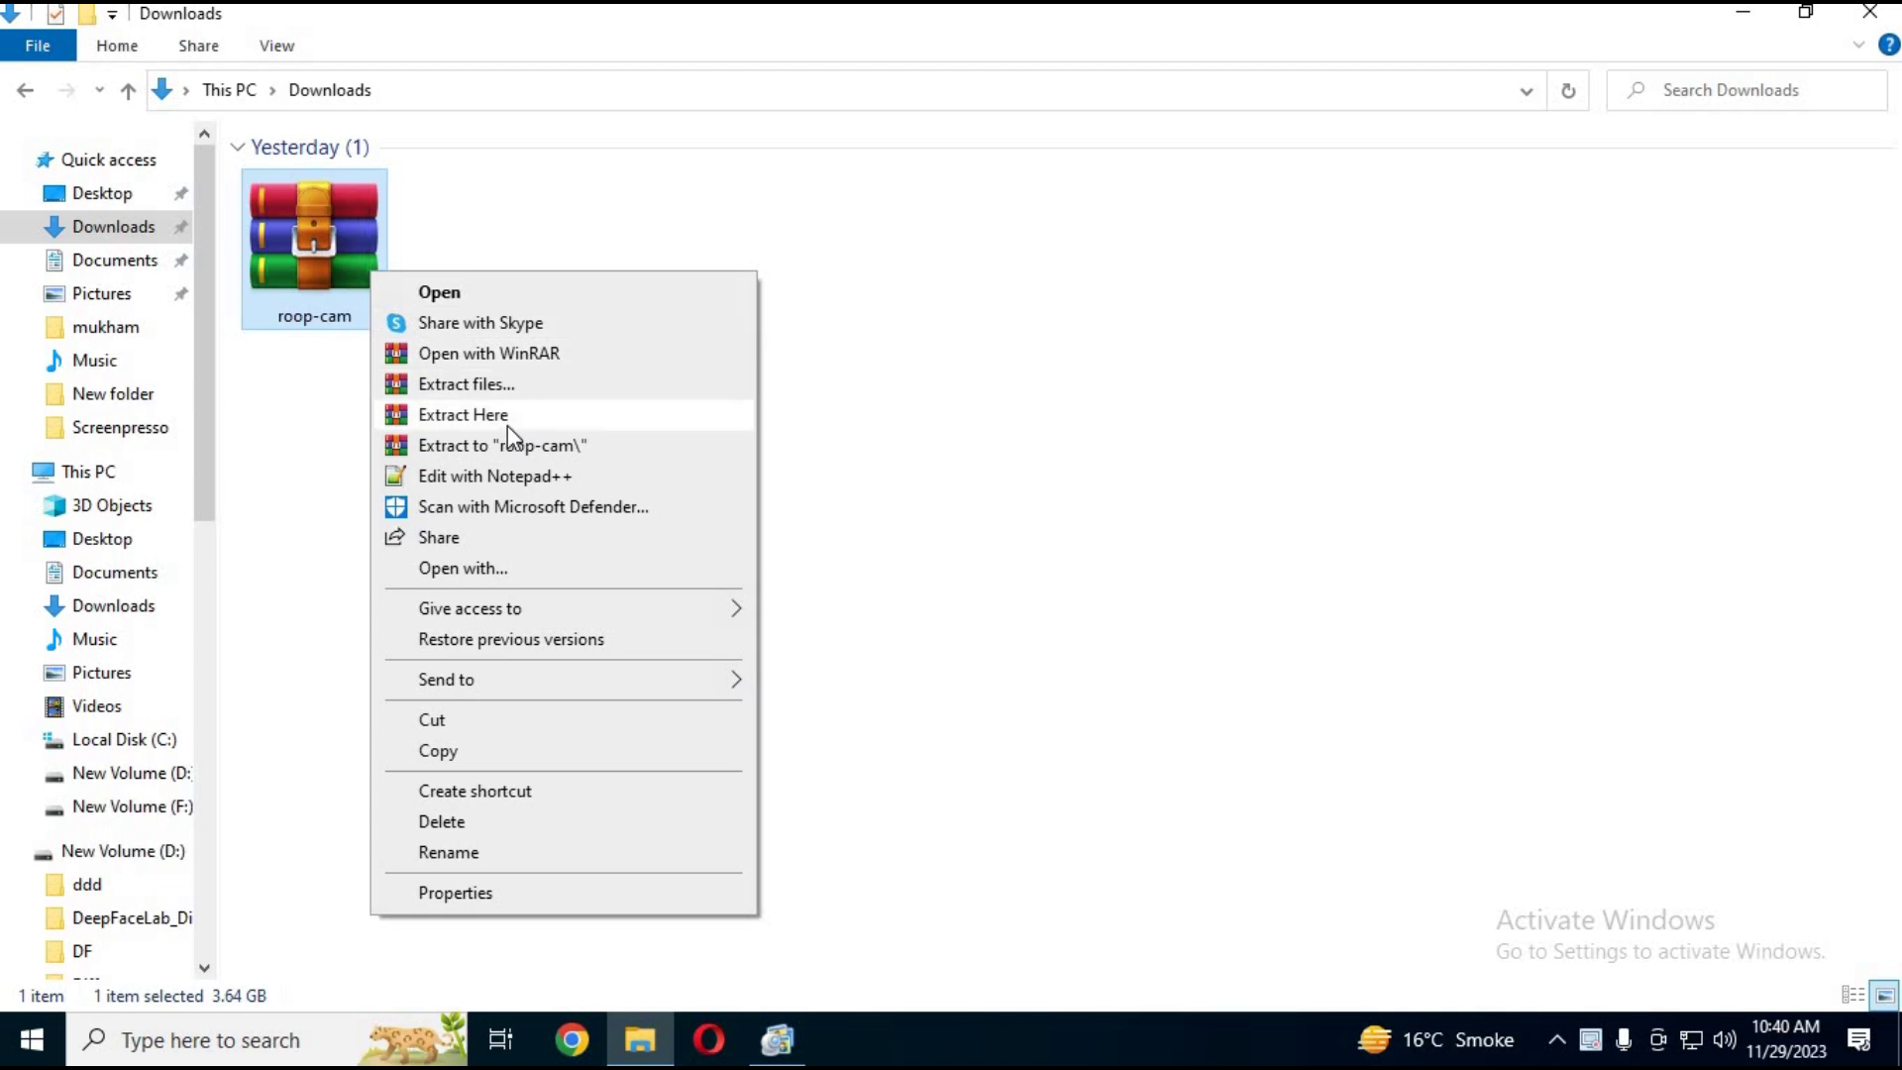
left_click(507, 426)
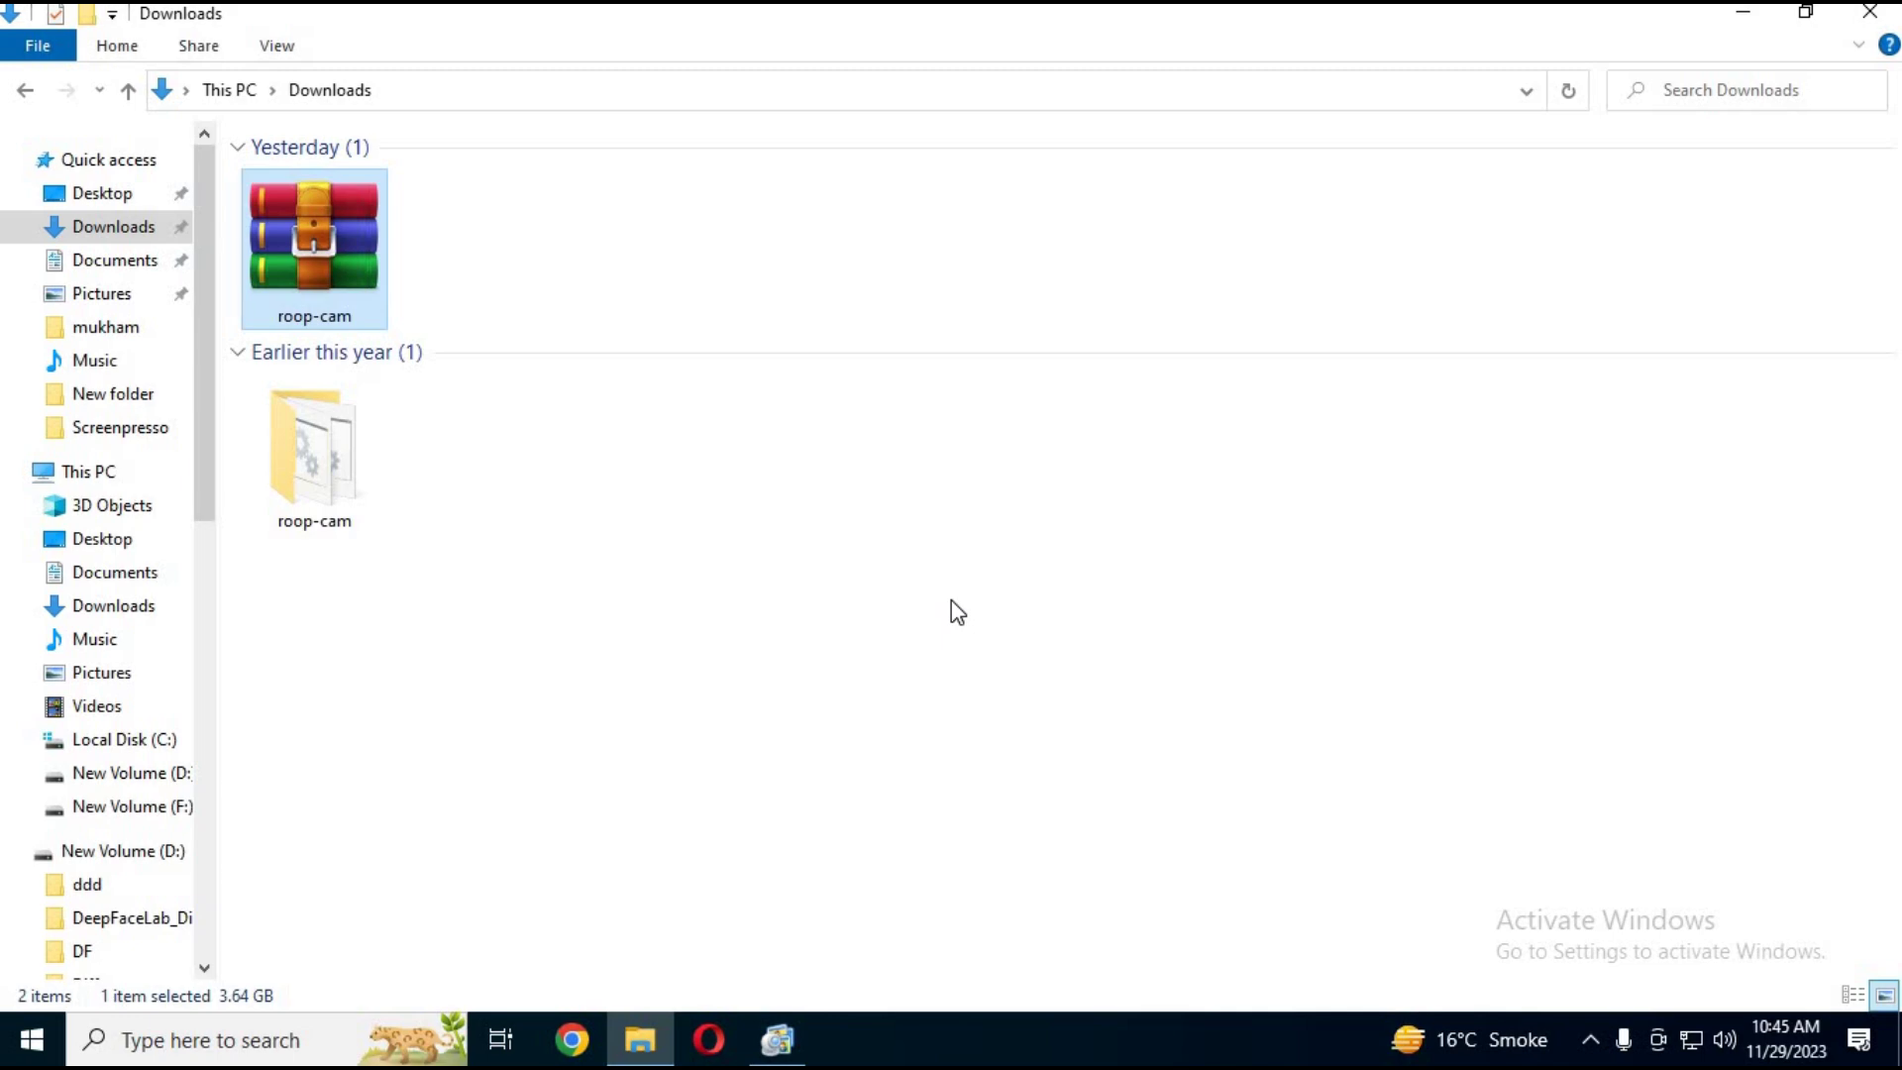
double_click(355, 461)
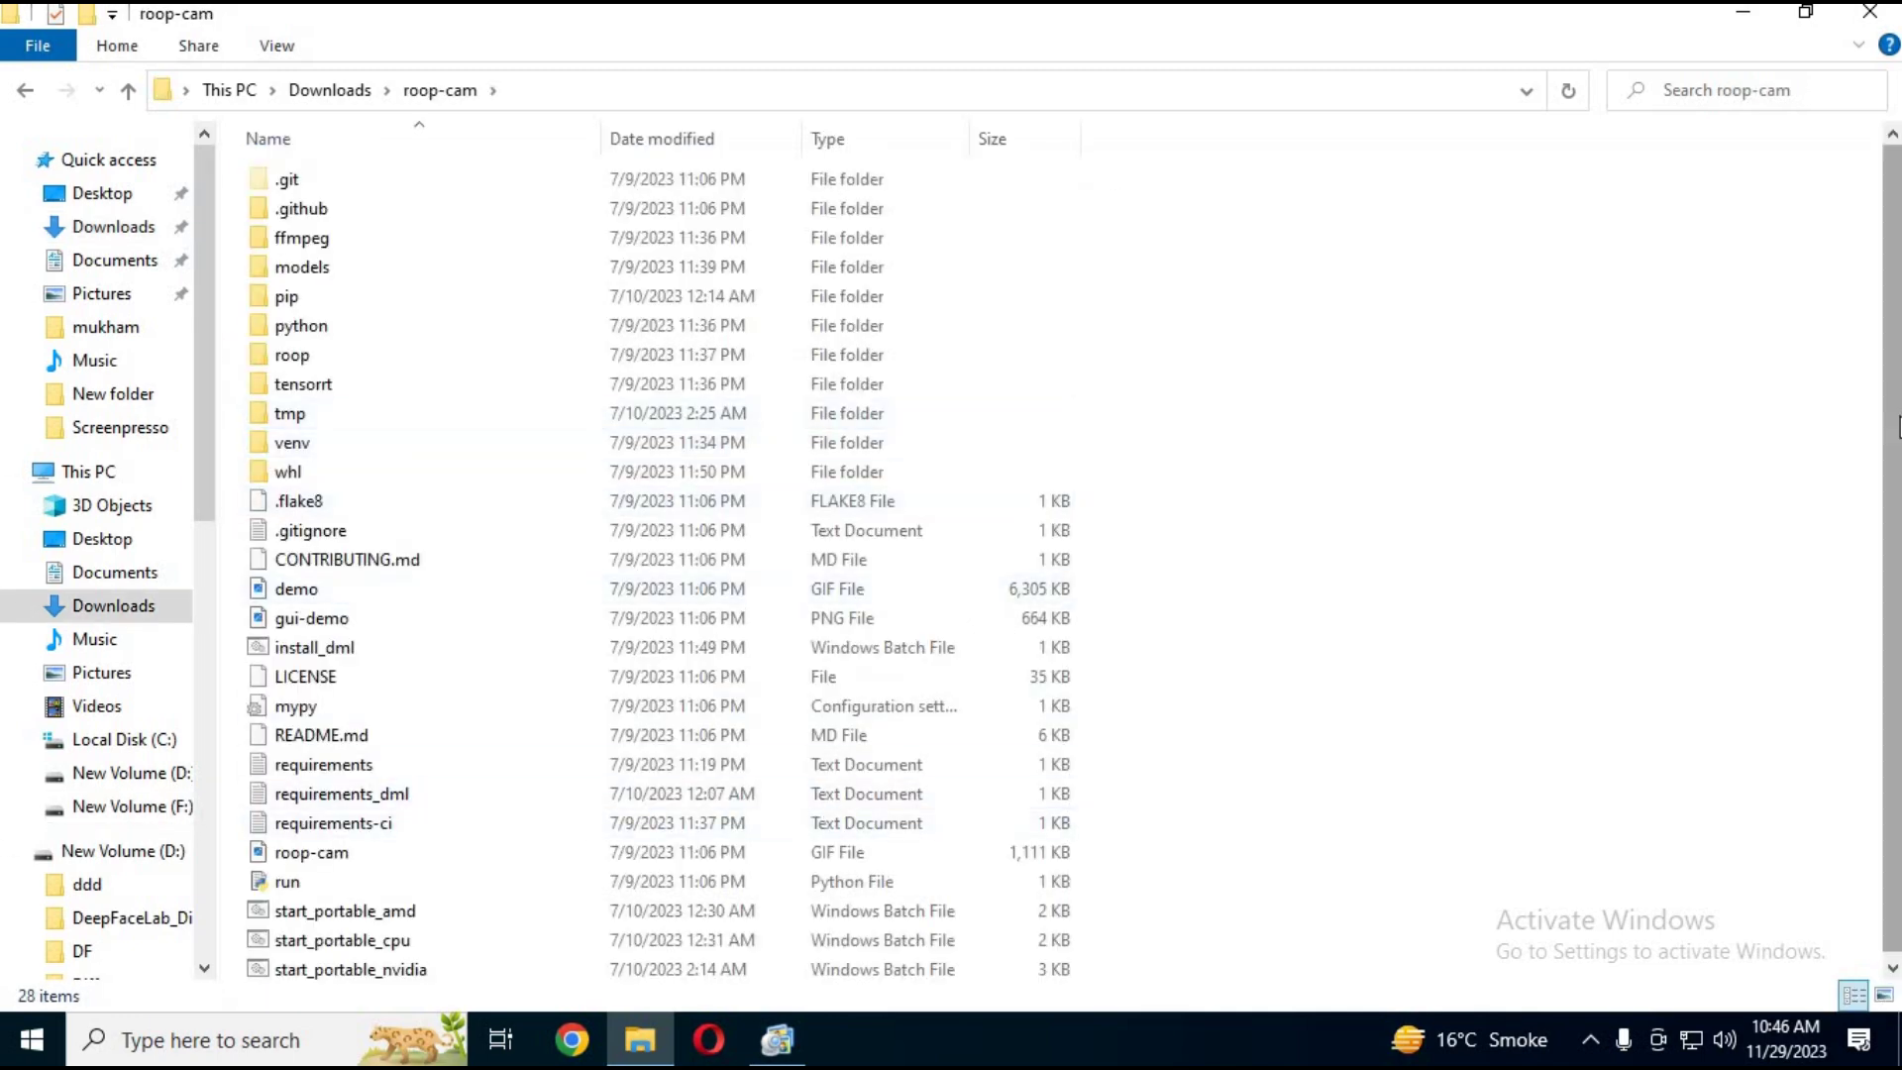
left_click_drag(1895, 427, 1895, 433)
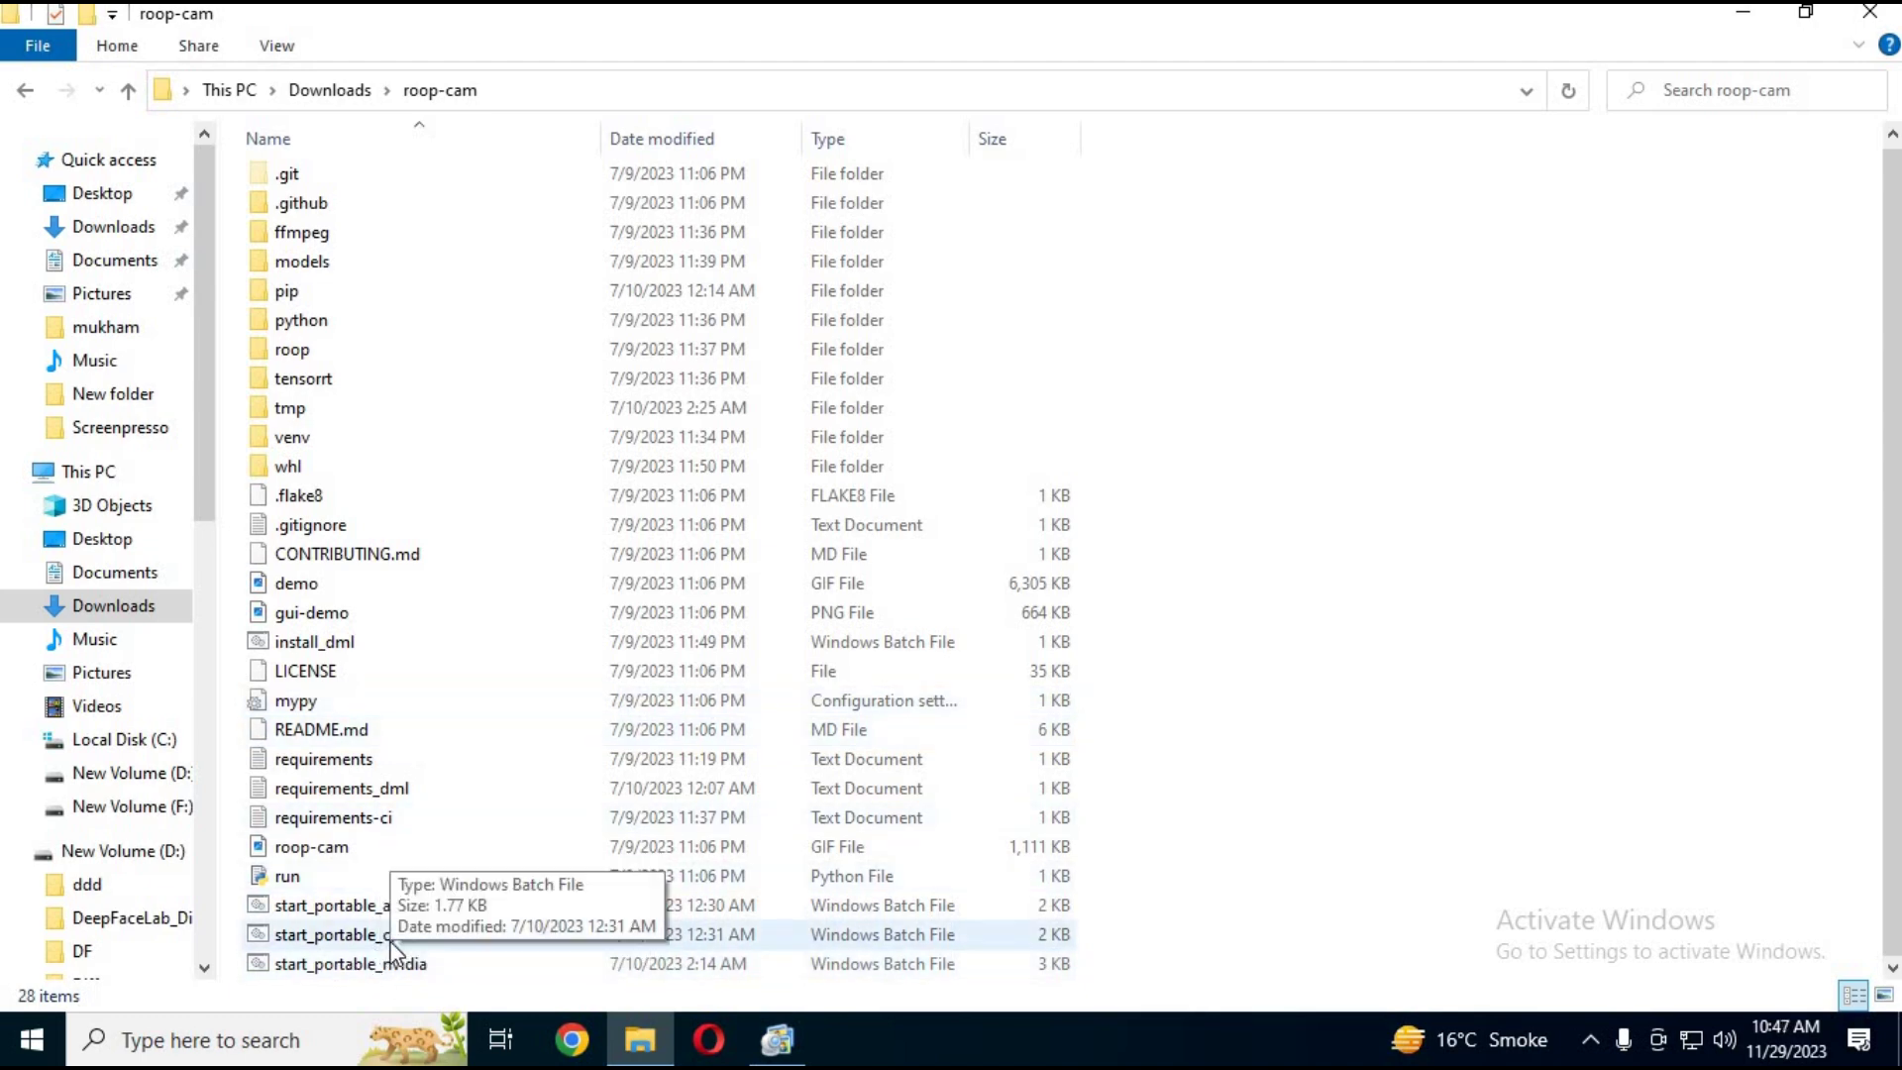
- Run start_portable_nvidia from the roop-cam folder to launch the roop 1.1.0 window
left_click(394, 936)
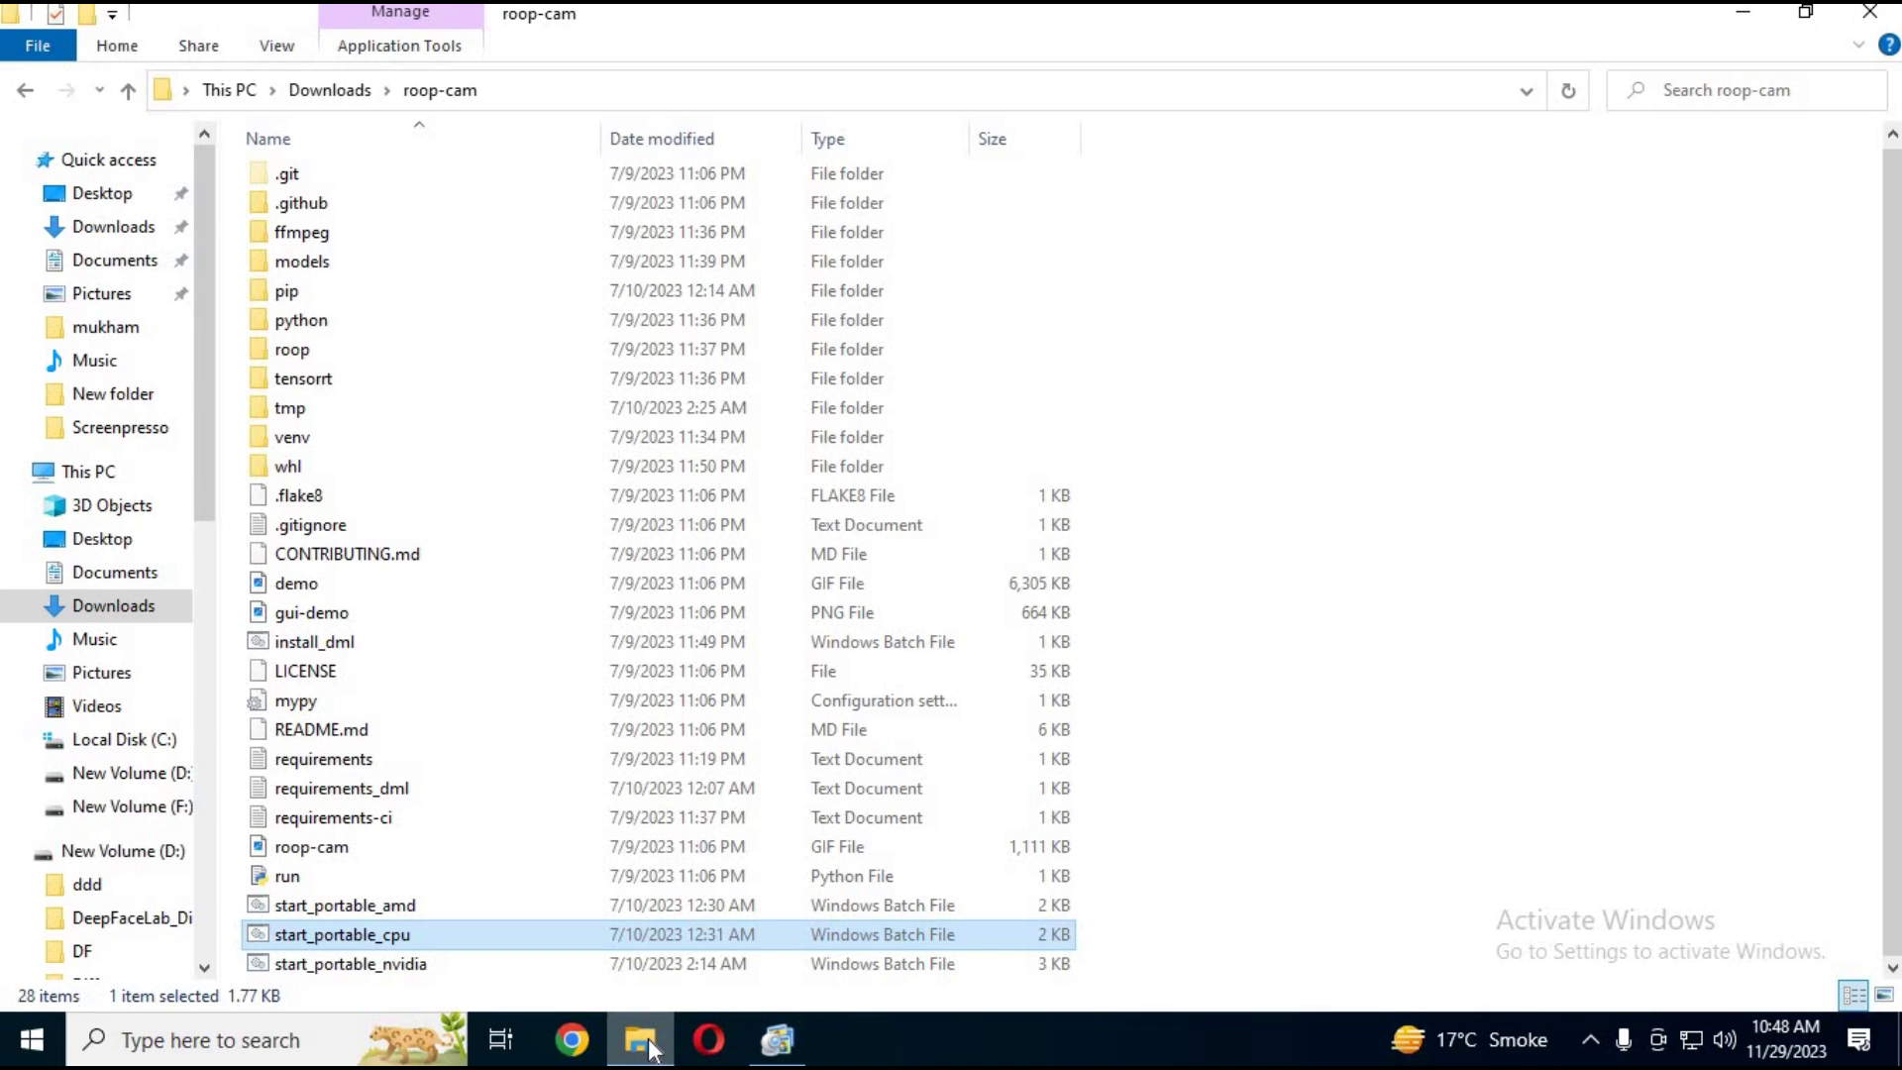
left_click(422, 966)
double_click(423, 966)
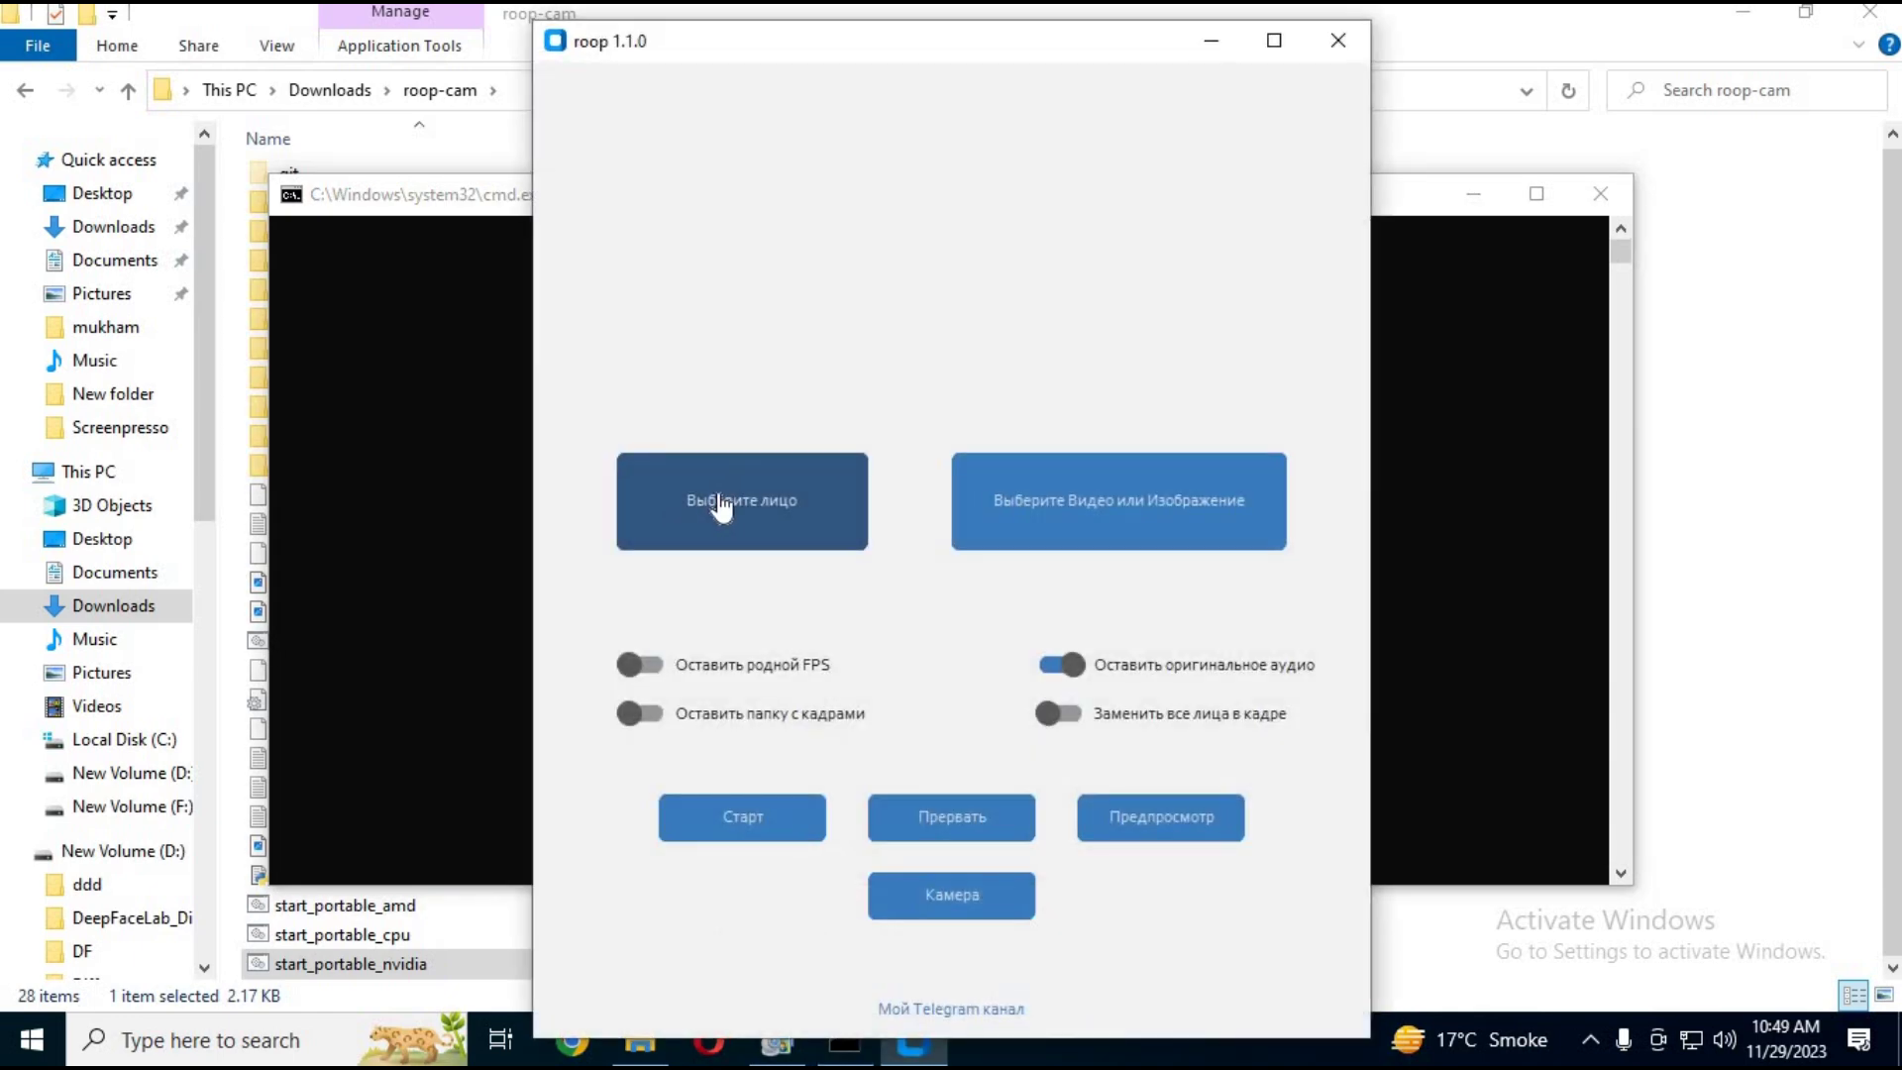
- Pick the dark-haired woman's face, start the Камера Preview, and drag it upward
left_click(816, 530)
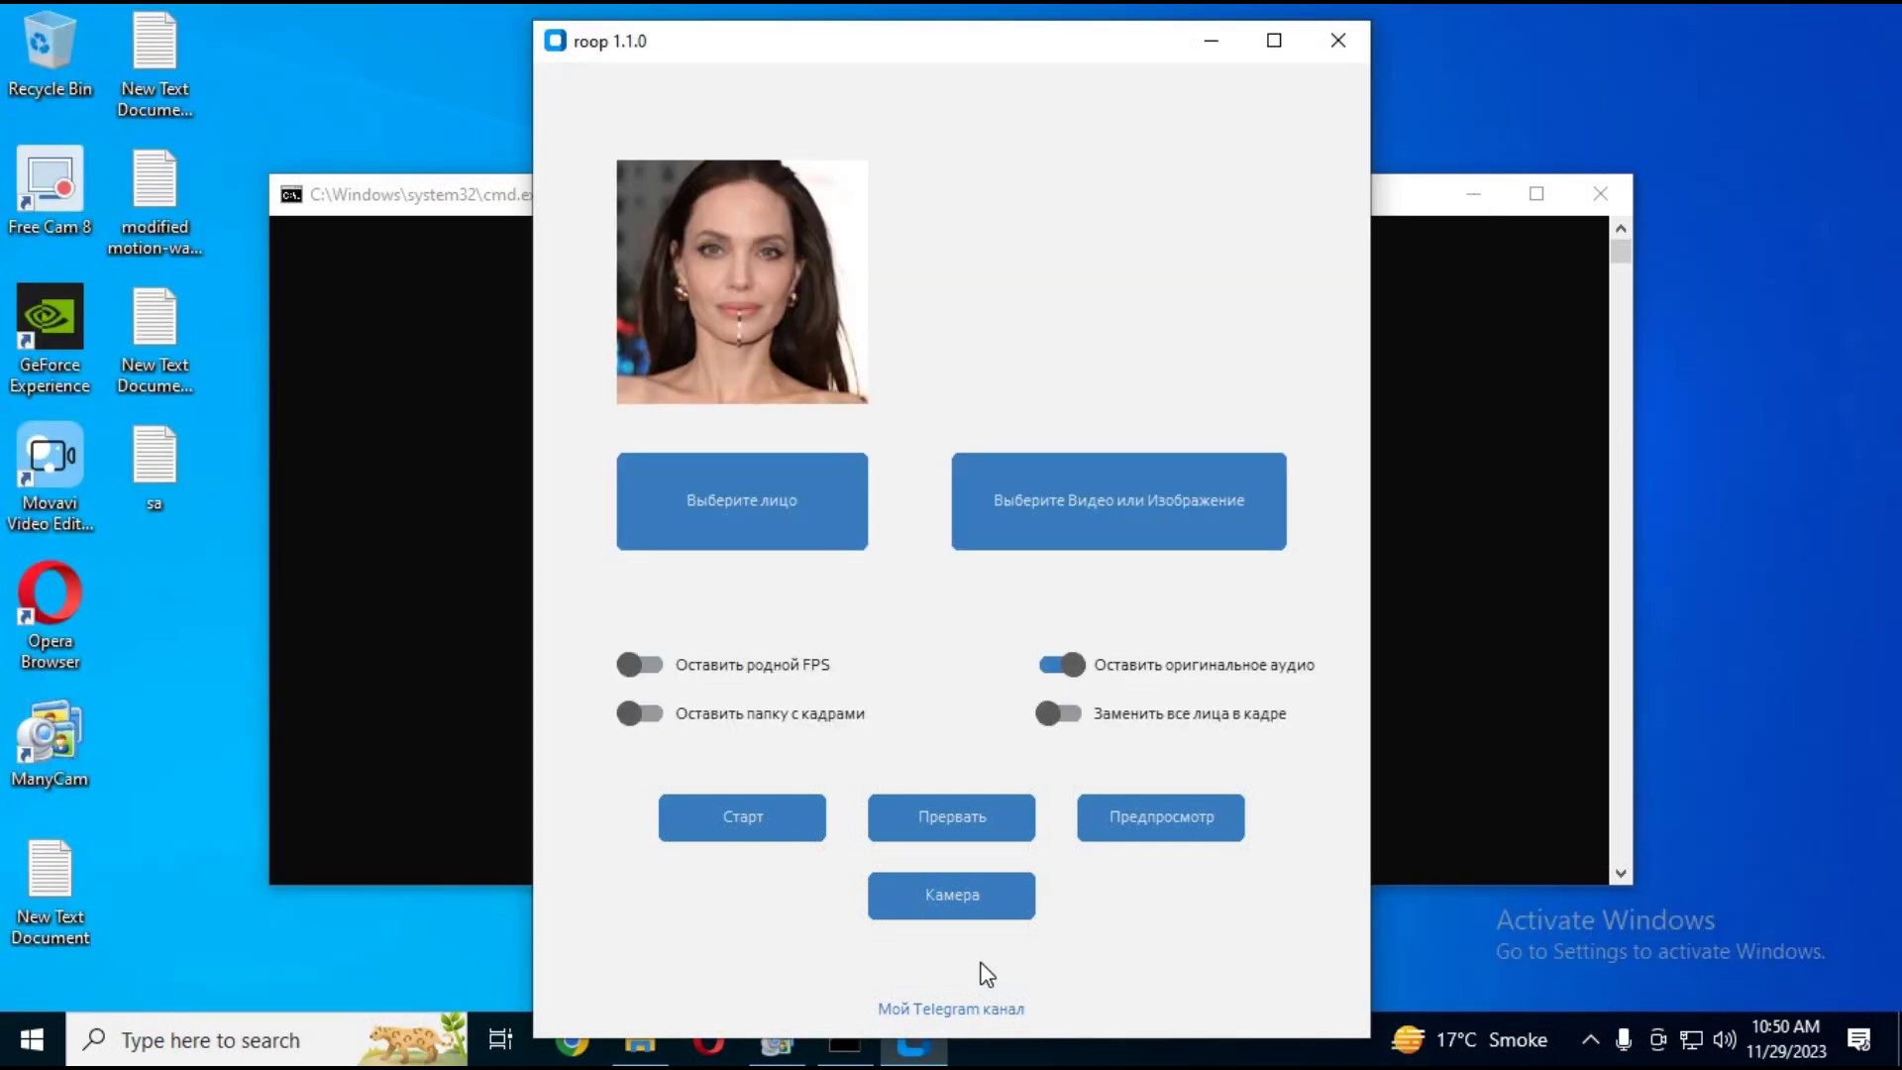
left_click(985, 901)
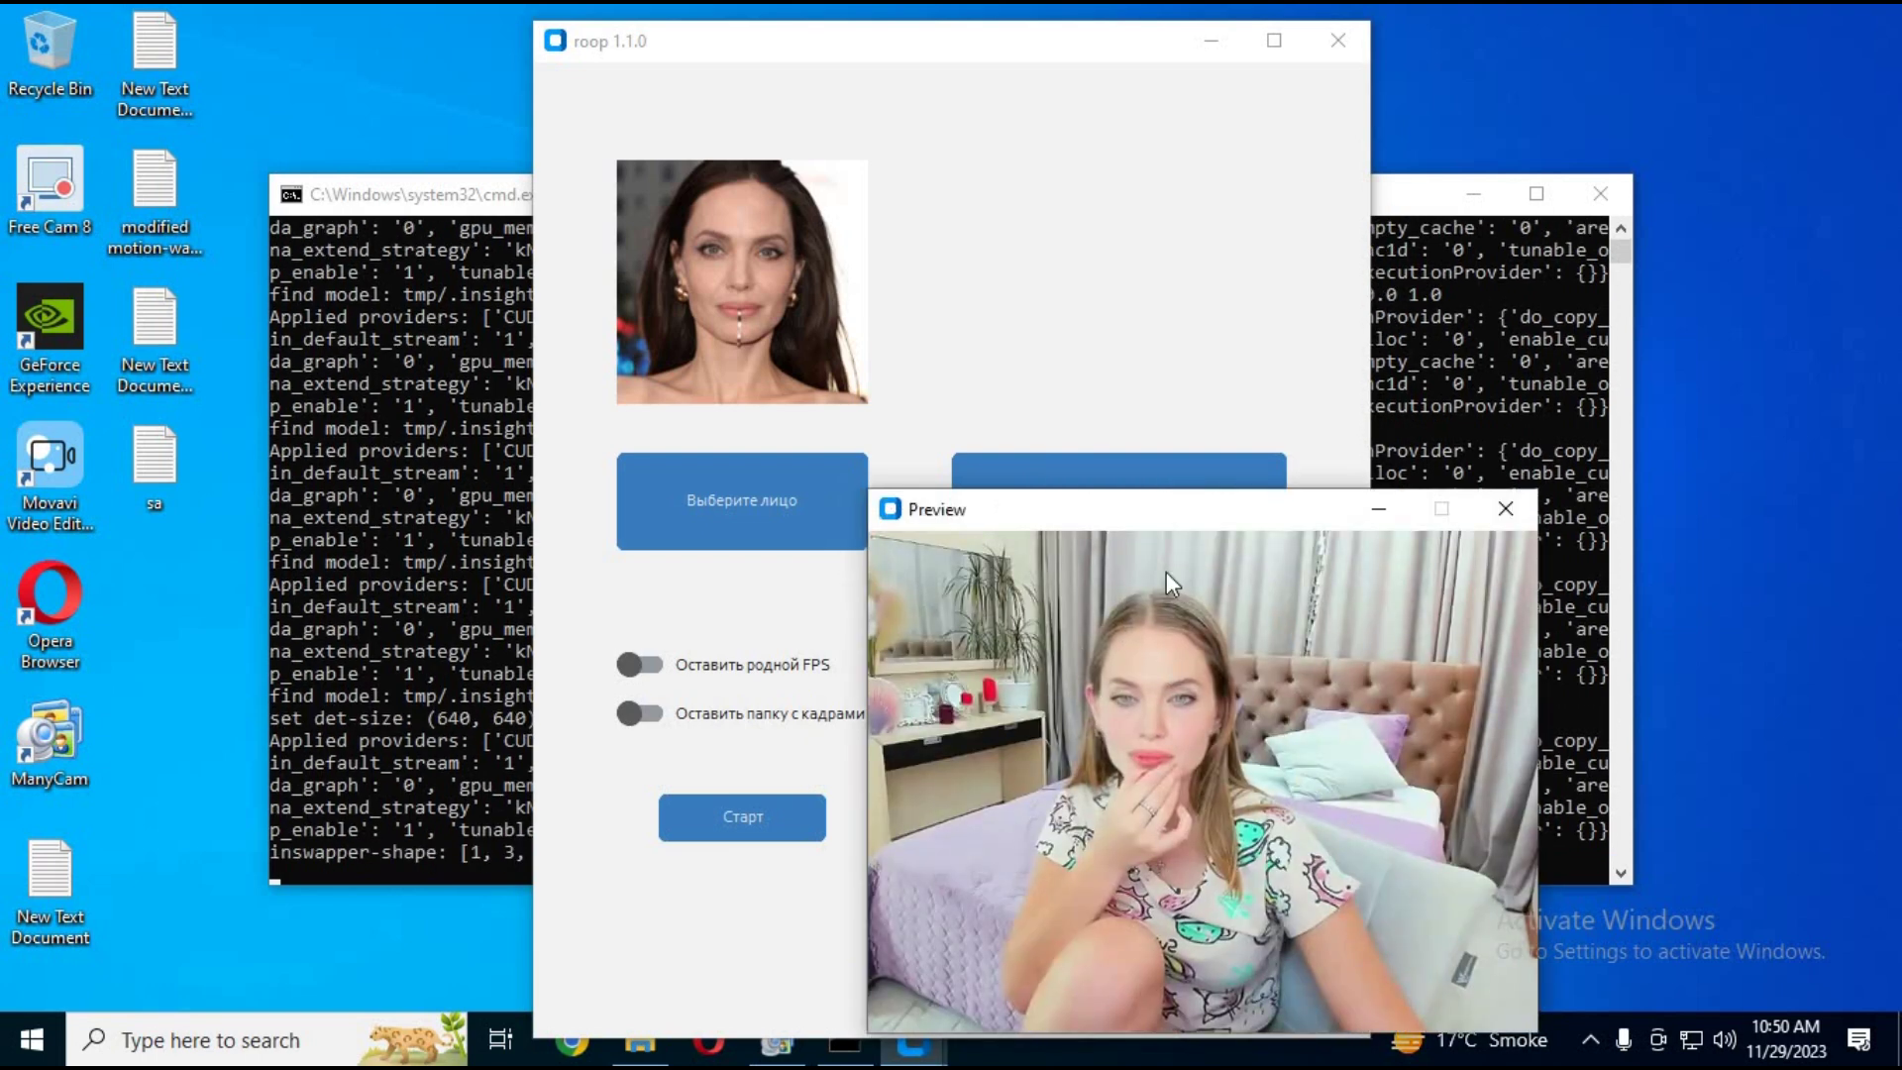
left_click_drag(1174, 510, 1189, 200)
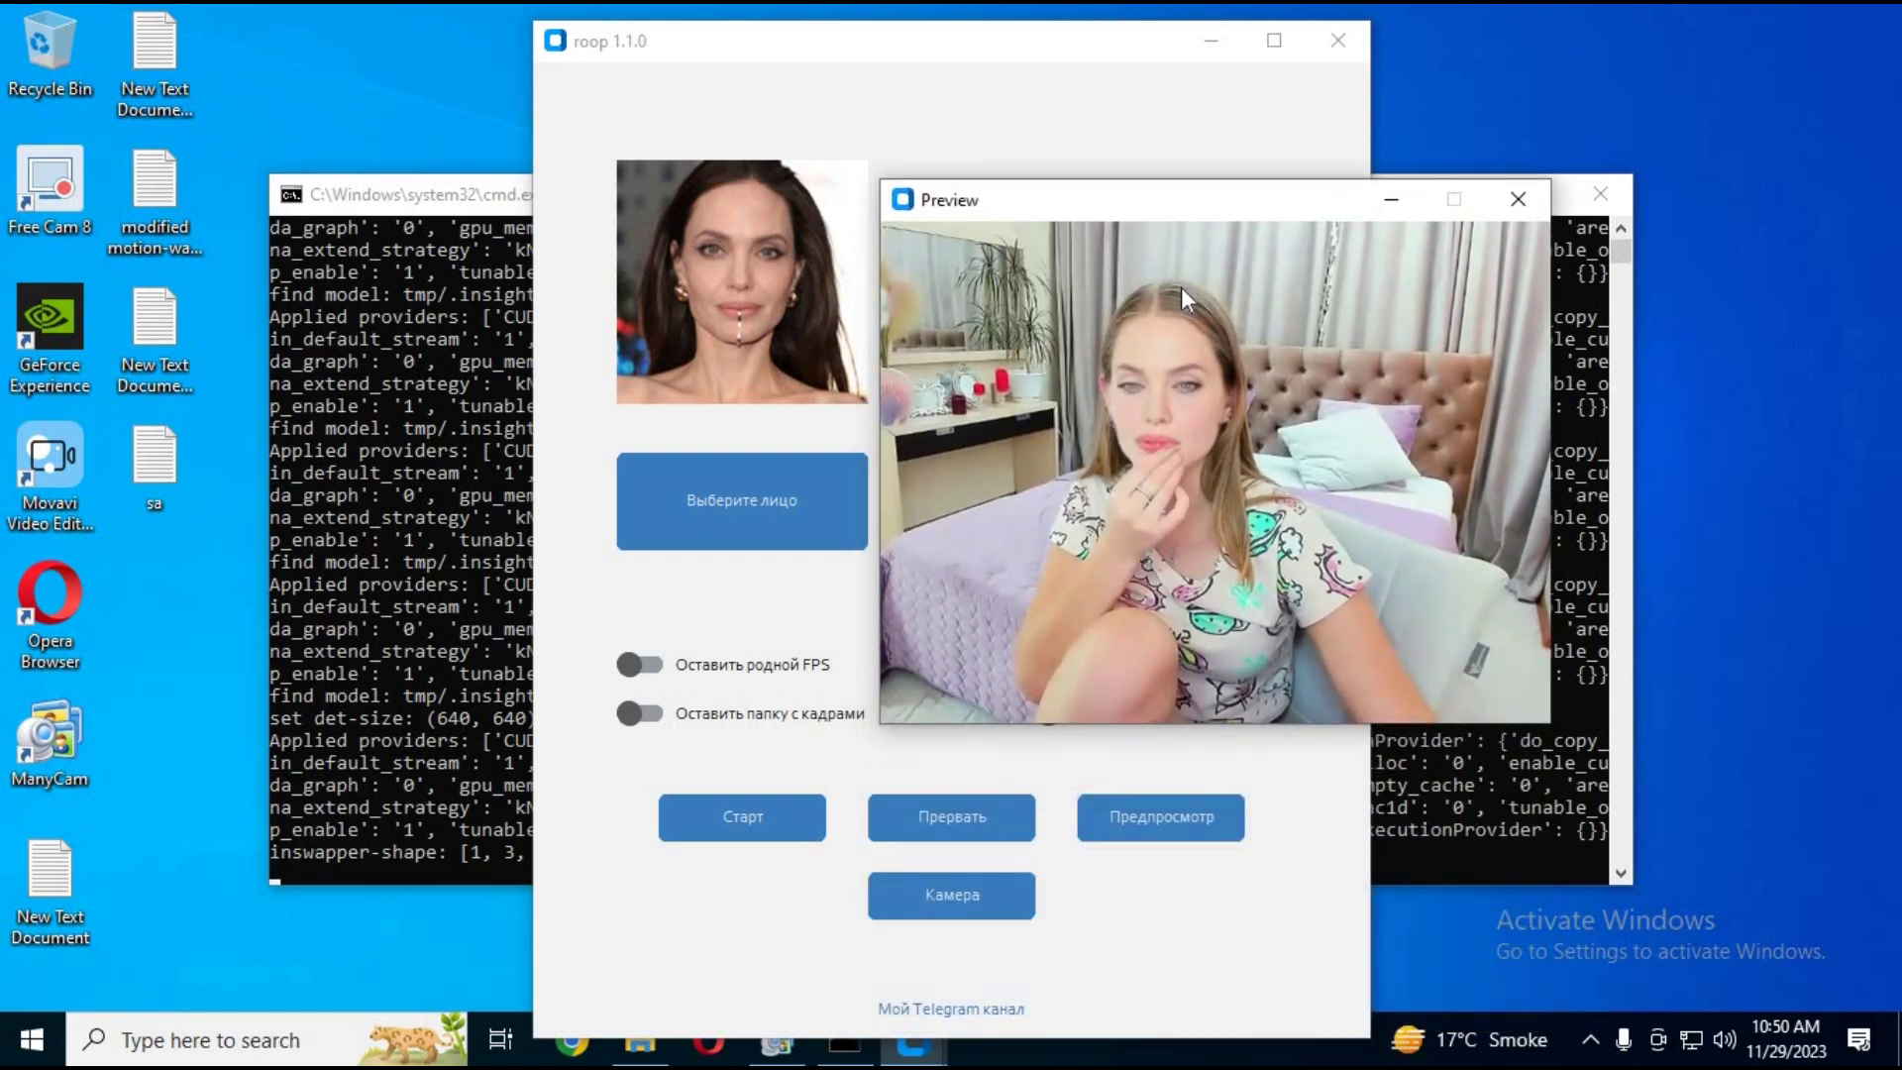